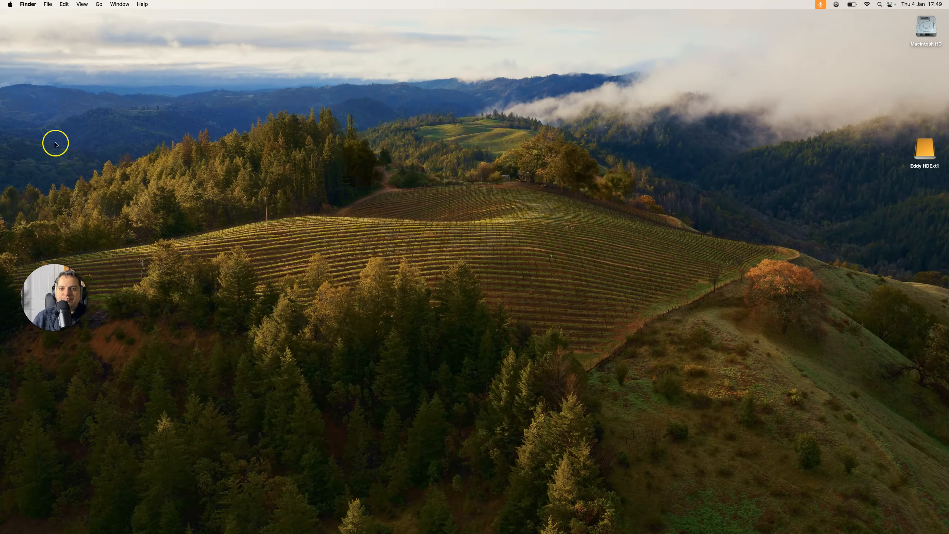
- View the Mac's chip and memory in its system information, then close the information window
click(28, 4)
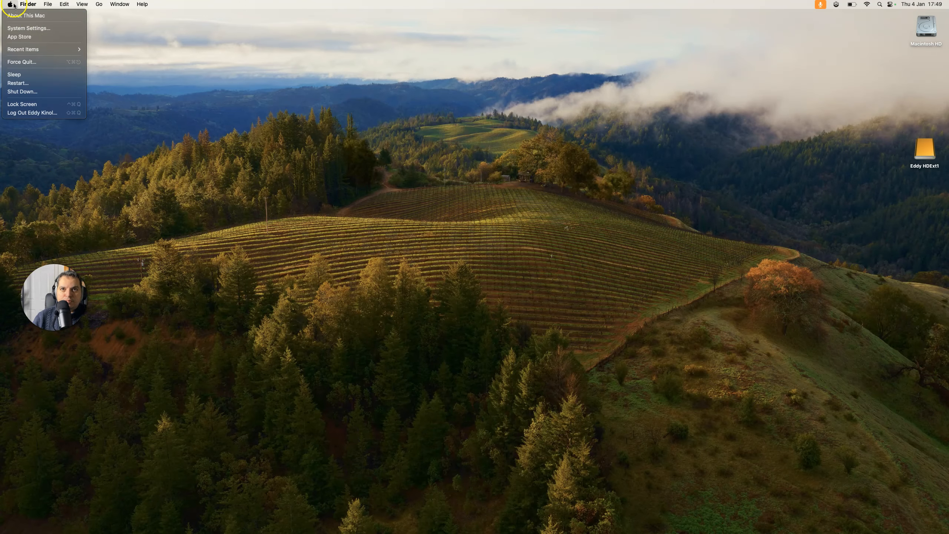
click(14, 17)
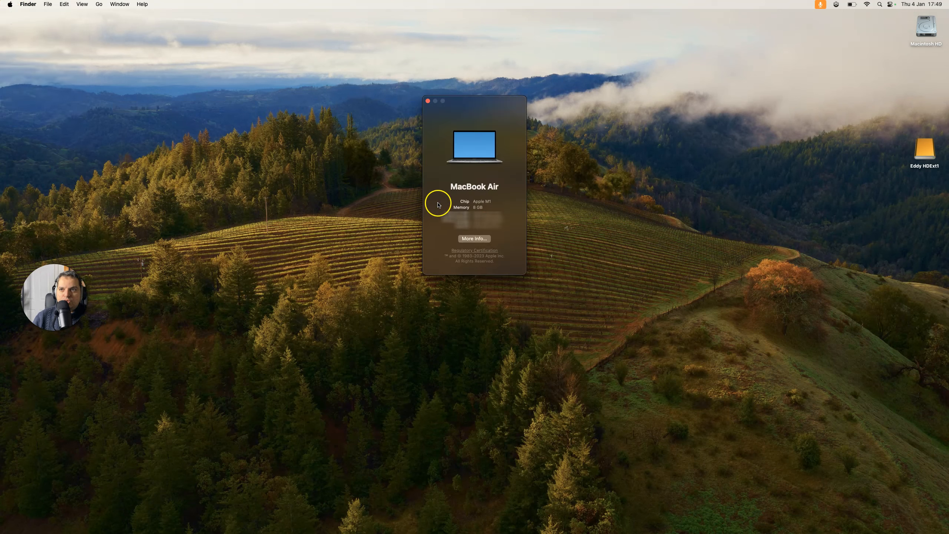
drag(472, 99, 455, 174)
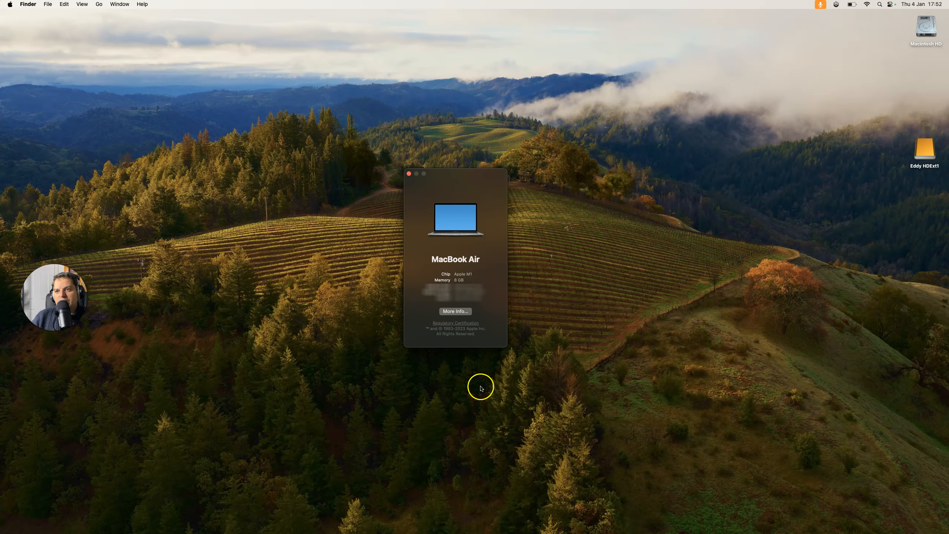
click(410, 174)
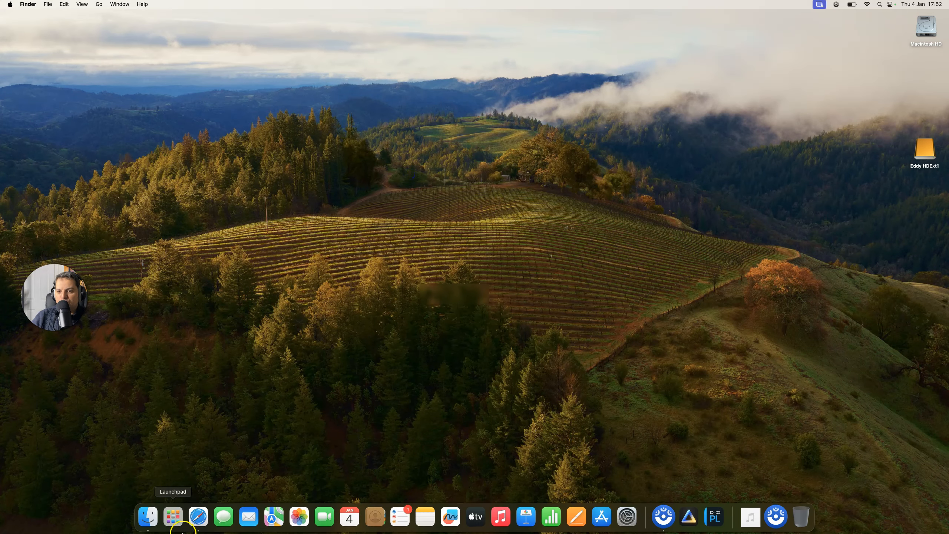
- Launch Adobe Lightroom Classic
click(177, 520)
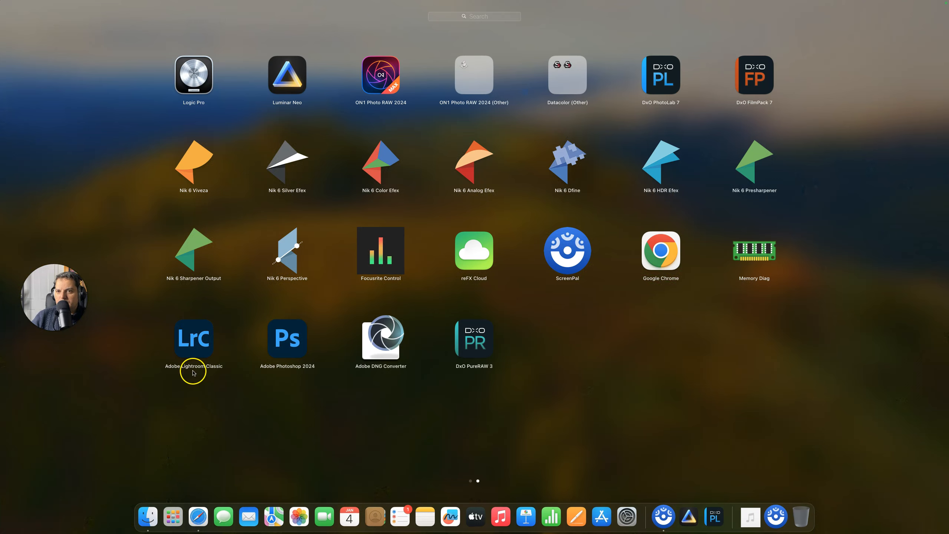
click(182, 331)
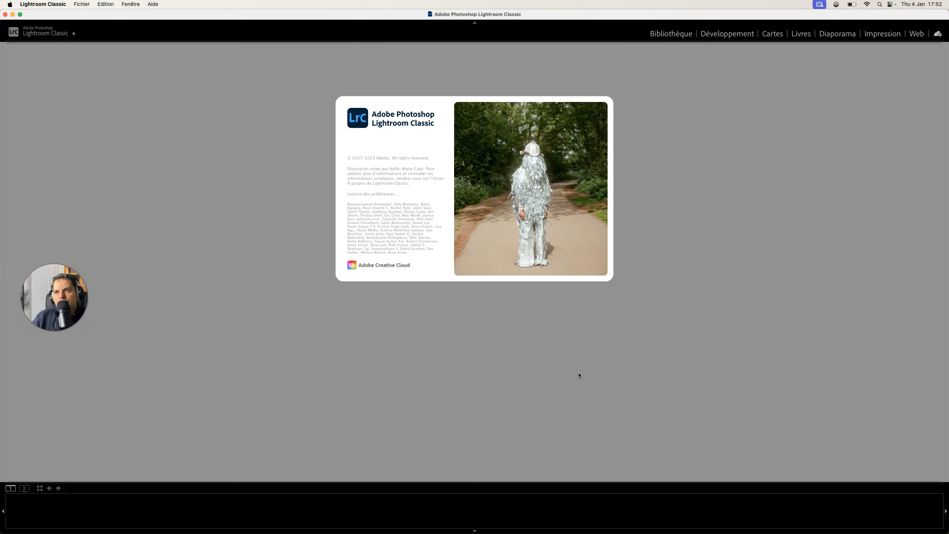
click(704, 371)
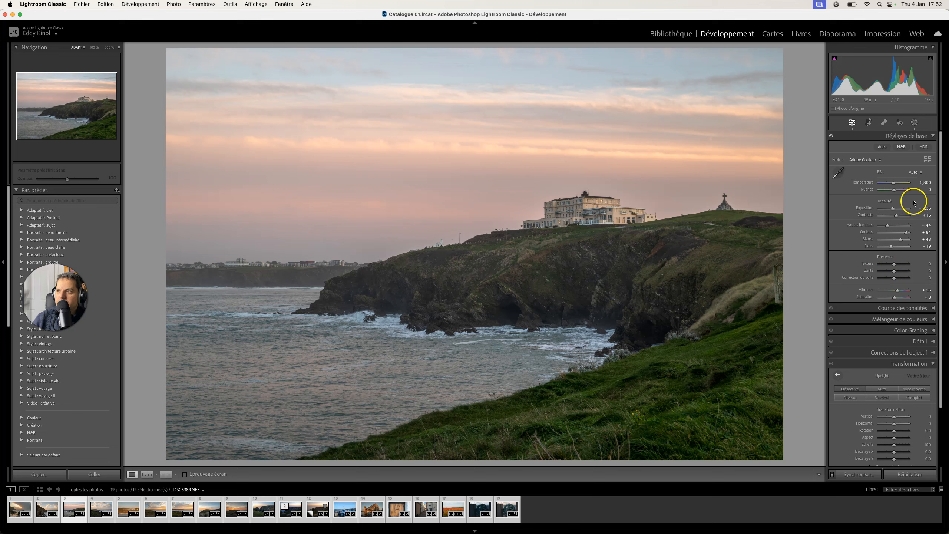
- Adjust the coastal sunset photo's basic tones: exposure -0.70, shadows +76, blacks +4 and texture -2
click(894, 209)
drag(894, 209, 892, 209)
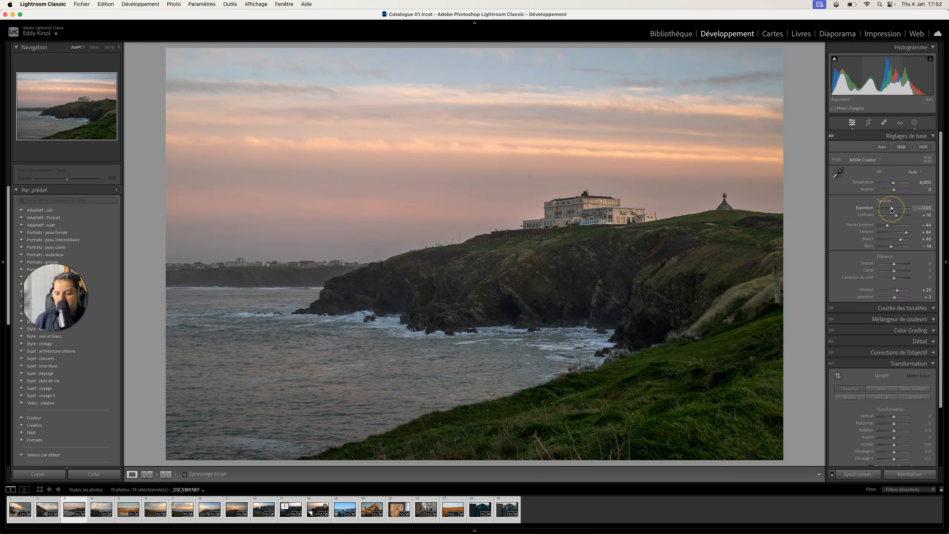
drag(892, 210, 894, 247)
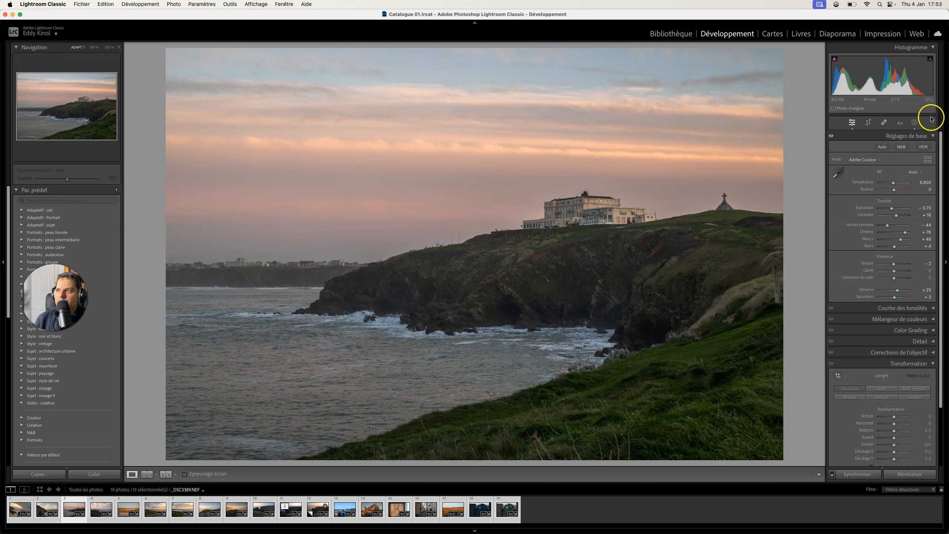
- Select the existing sky mask (Masque 1) on the coastal photo and set its exposure to 0.21
click(914, 123)
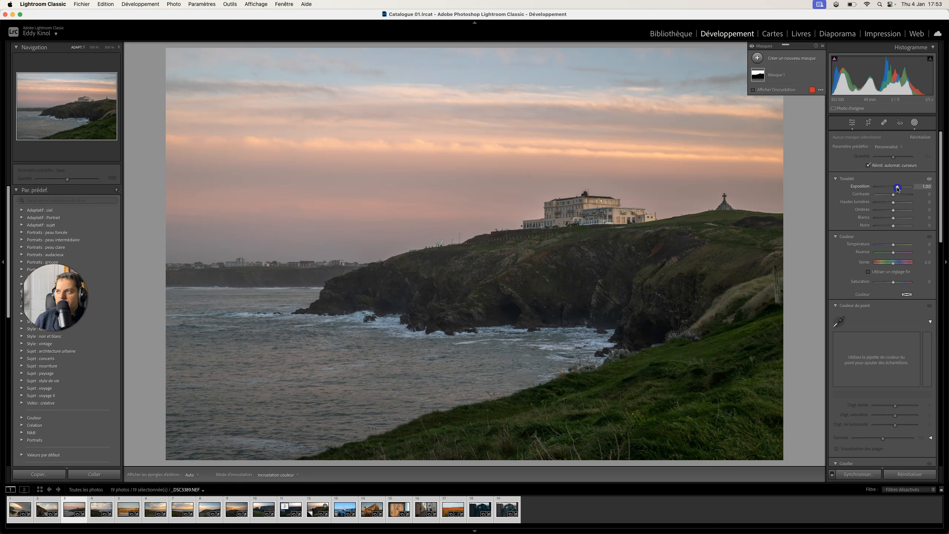
click(758, 80)
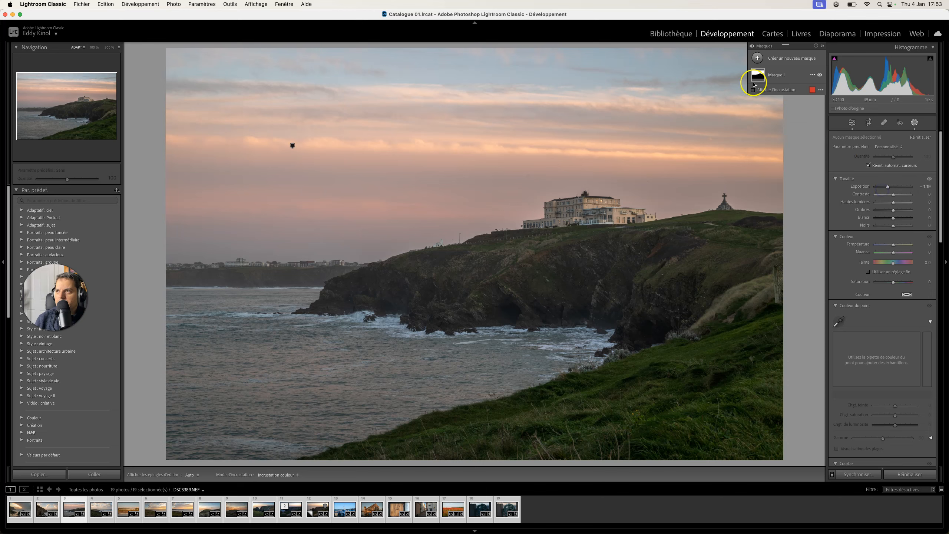
click(759, 80)
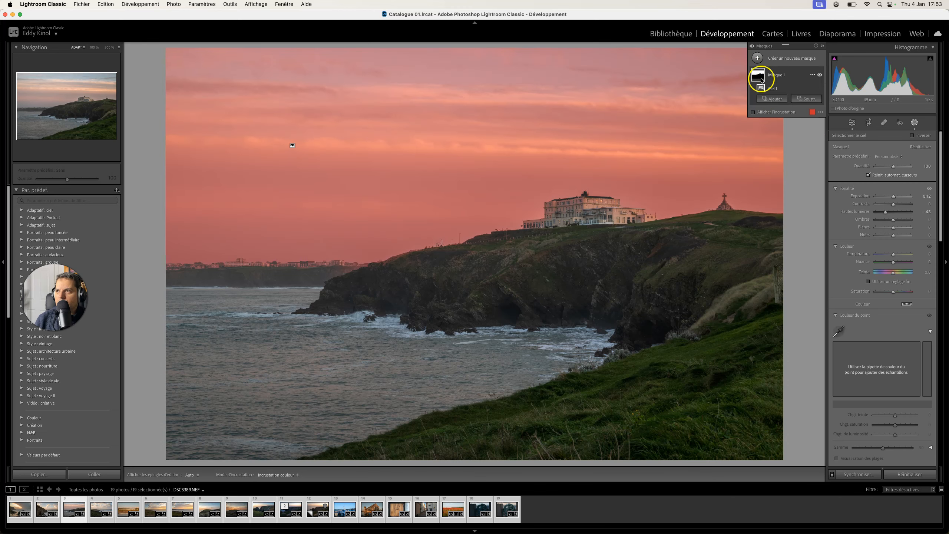
click(894, 198)
drag(893, 198, 894, 196)
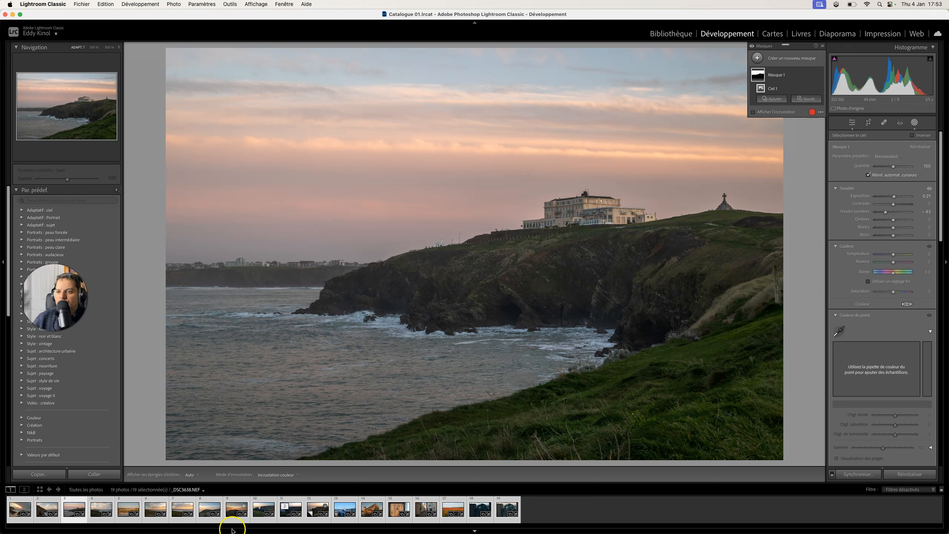
- Open the harbour boat photo _DSC7794.NEF and set temperature to 5,732, exposure to +0.30 and highlights to -37
click(344, 508)
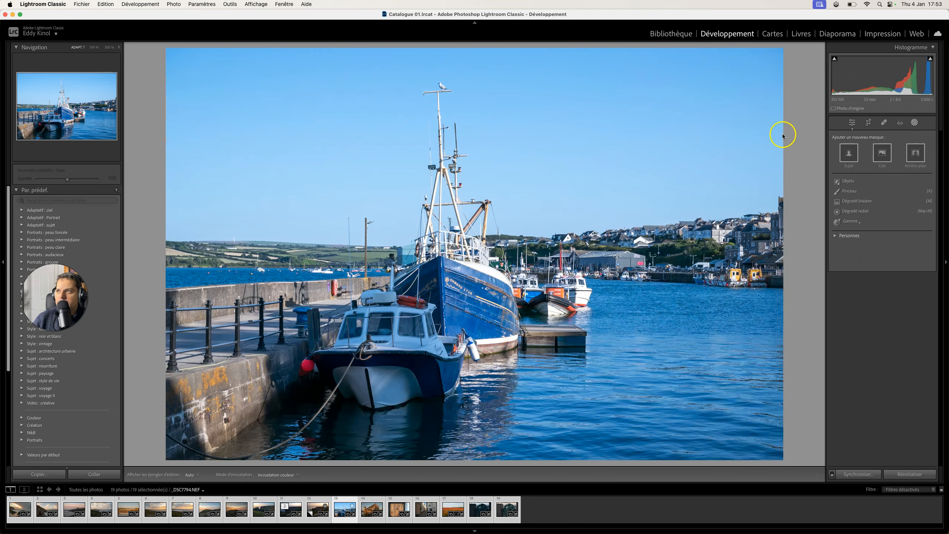
click(852, 122)
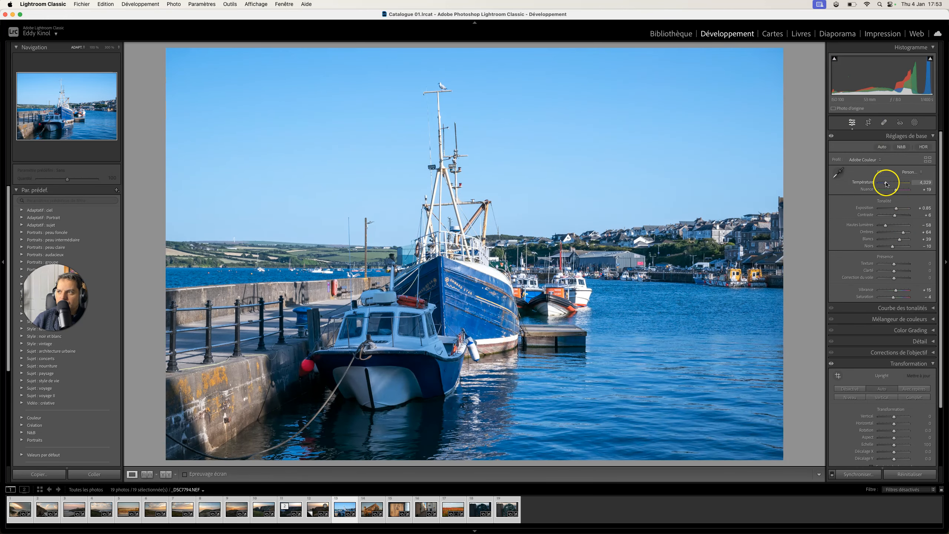
drag(890, 183, 889, 226)
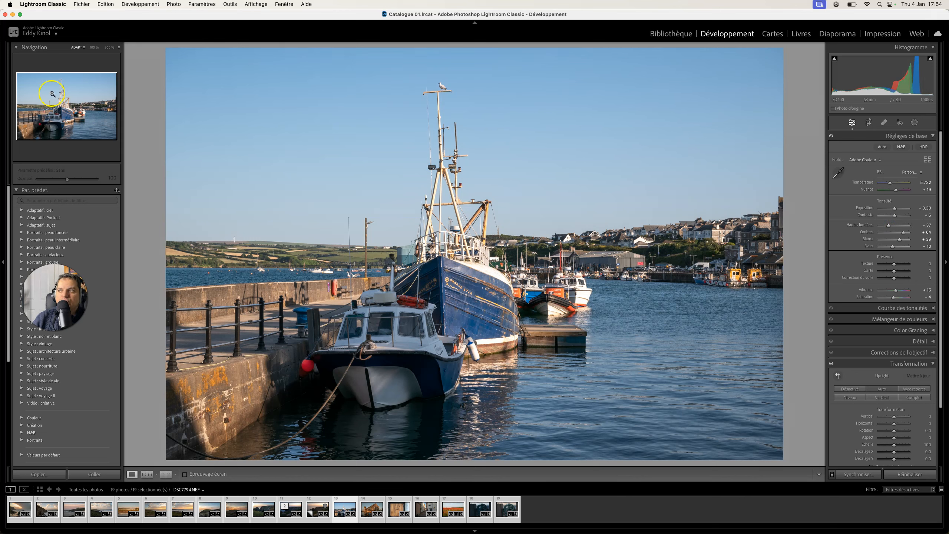
- Quit Lightroom Classic and switch to DxO PhotoLab 7
click(4, 15)
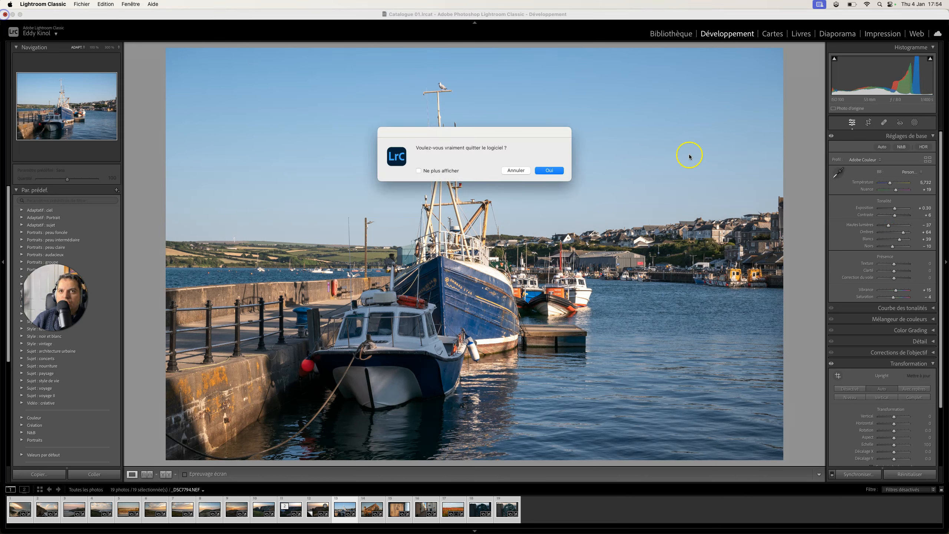
click(555, 169)
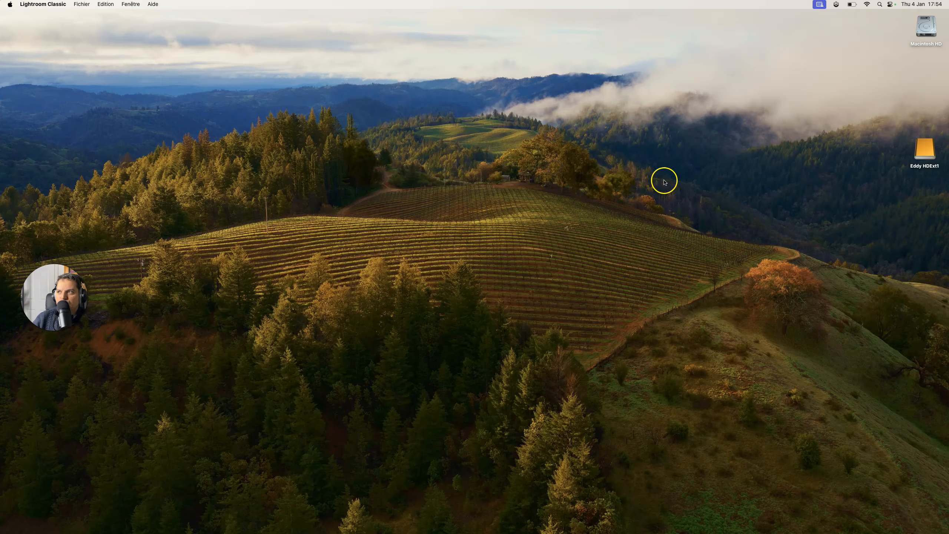
mouse_move(224, 524)
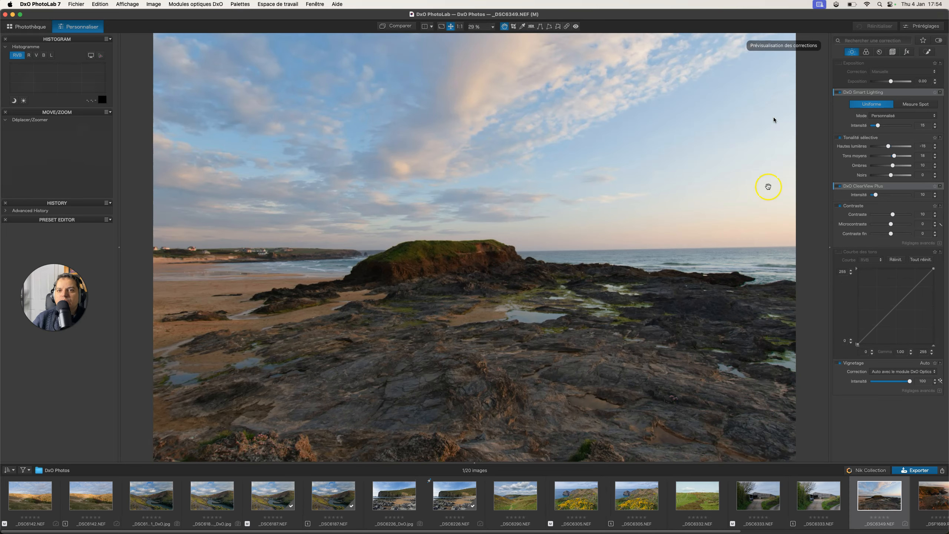
- Open the fenced grassland photo _DSC6332.NEF and set selective tone highlights to -48 and midtones to -10
click(518, 499)
click(574, 500)
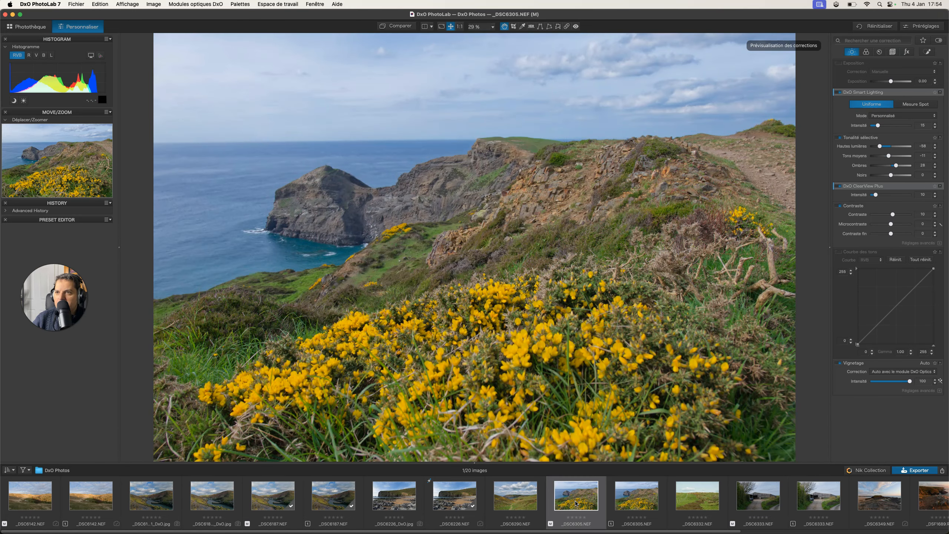
click(682, 499)
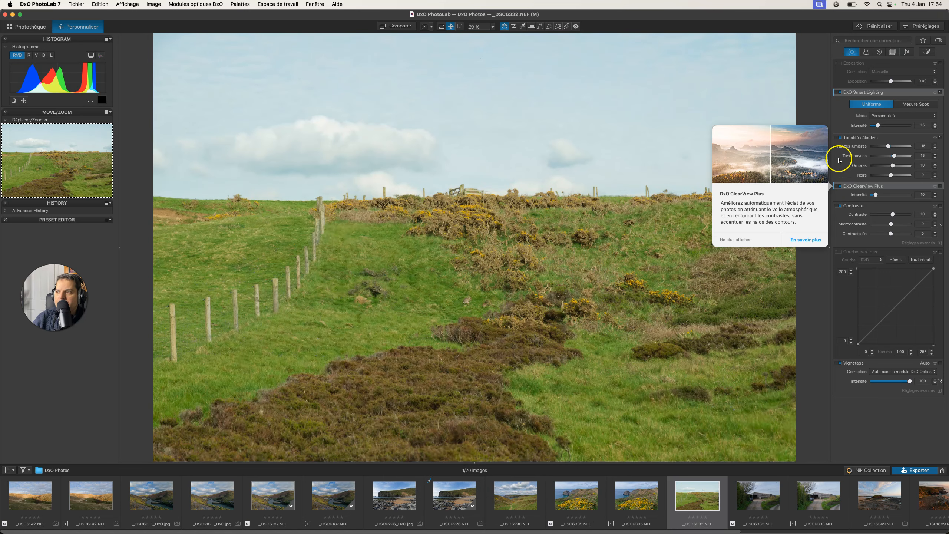
drag(889, 147, 883, 148)
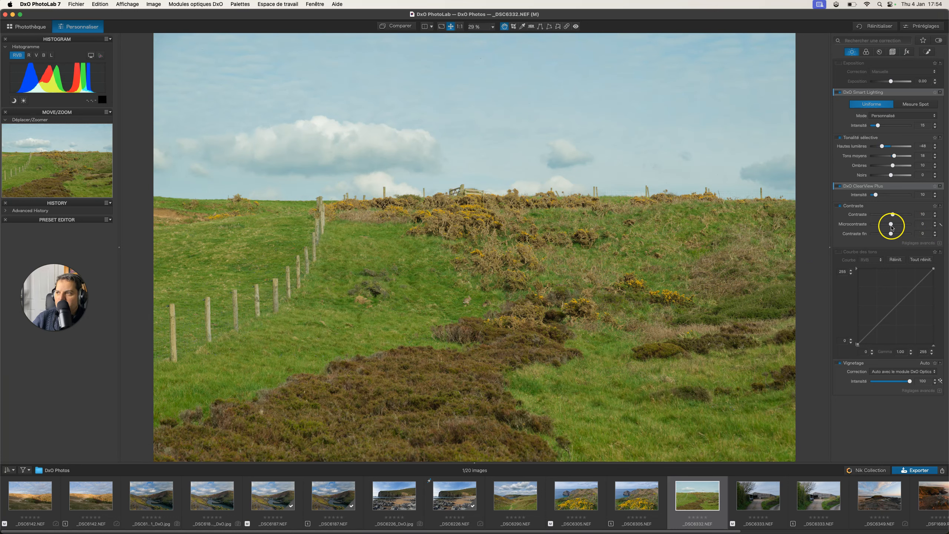
drag(894, 158, 892, 159)
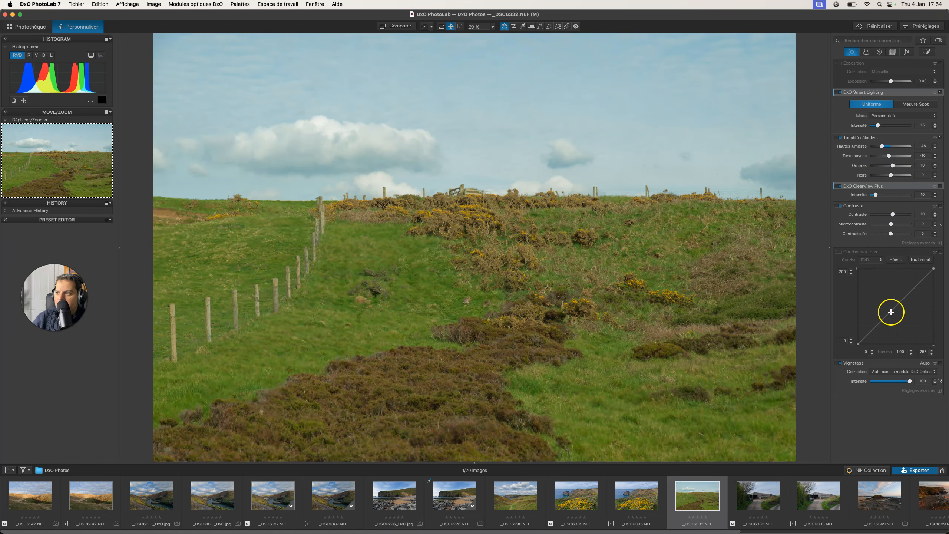
- Shape the RGB tone curve into a gentle S with a mid point, darker shadows and brighter highlights
click(897, 306)
drag(880, 323, 881, 326)
drag(913, 287, 912, 287)
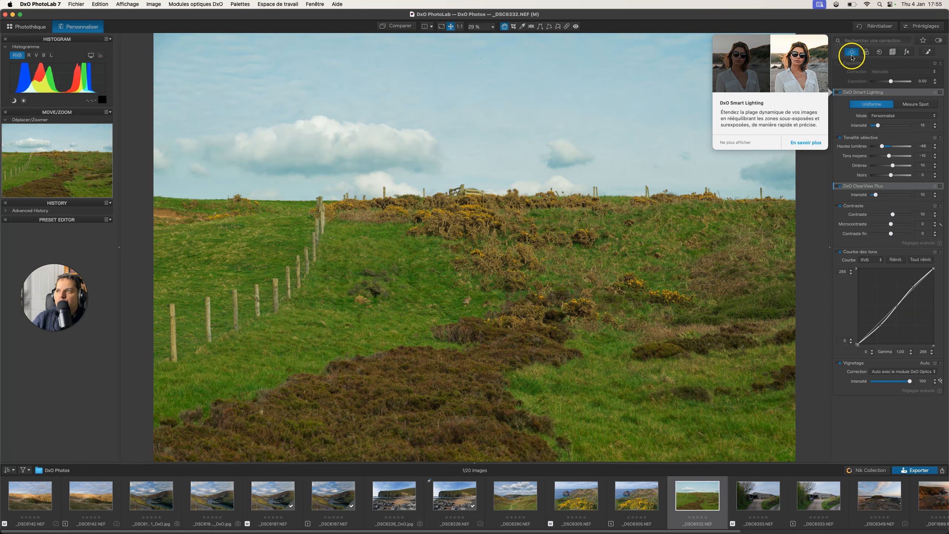
- Set the grassland photo's white balance preset to Original
click(866, 51)
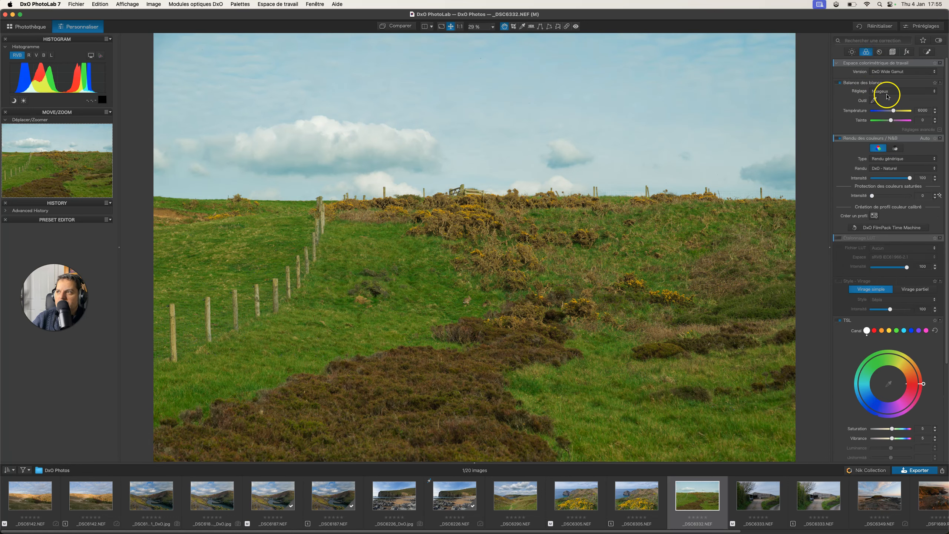
click(887, 96)
click(878, 76)
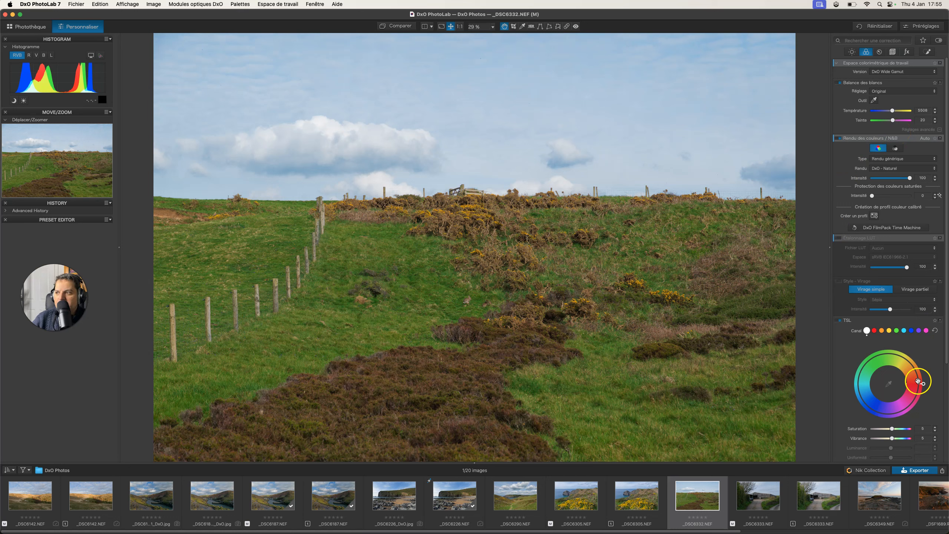
- Set the HSL blue channel's saturation to 22 and its luminance to -18
mouse_move(923, 384)
mouse_down()
mouse_move(912, 372)
mouse_move(922, 379)
mouse_move(920, 366)
mouse_move(923, 384)
mouse_up()
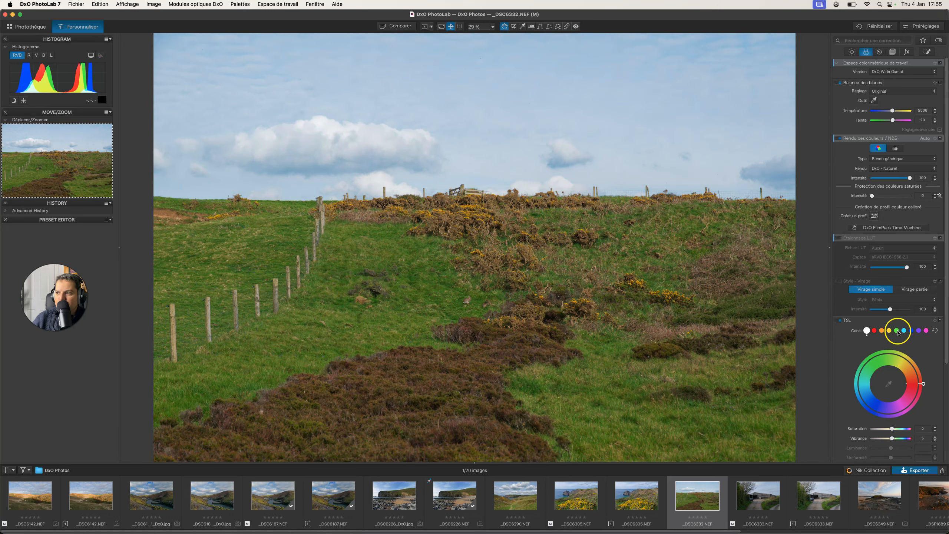
click(911, 331)
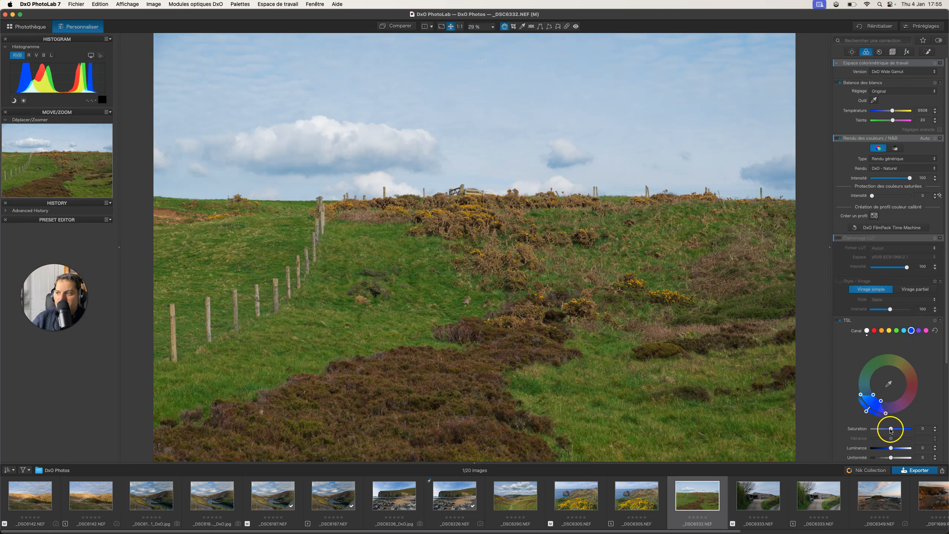
drag(891, 429, 896, 430)
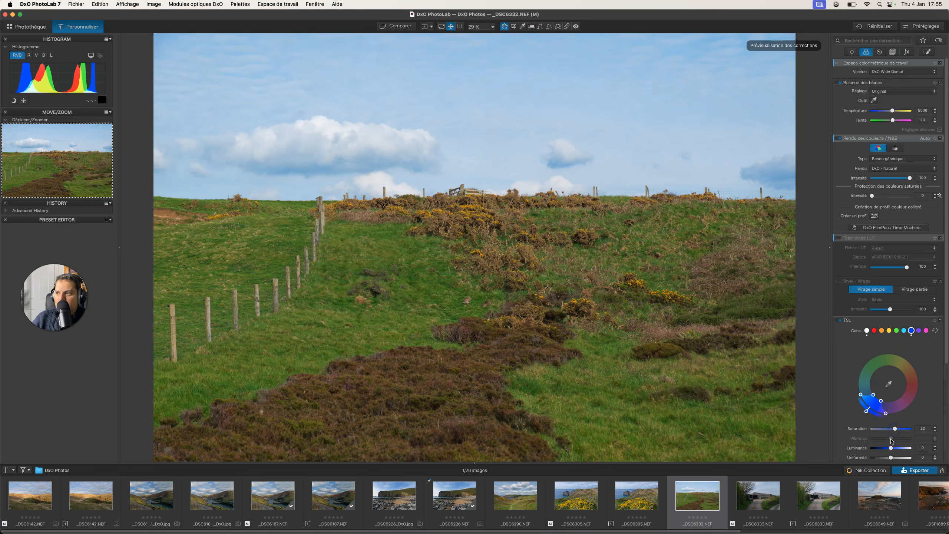
drag(892, 448, 888, 449)
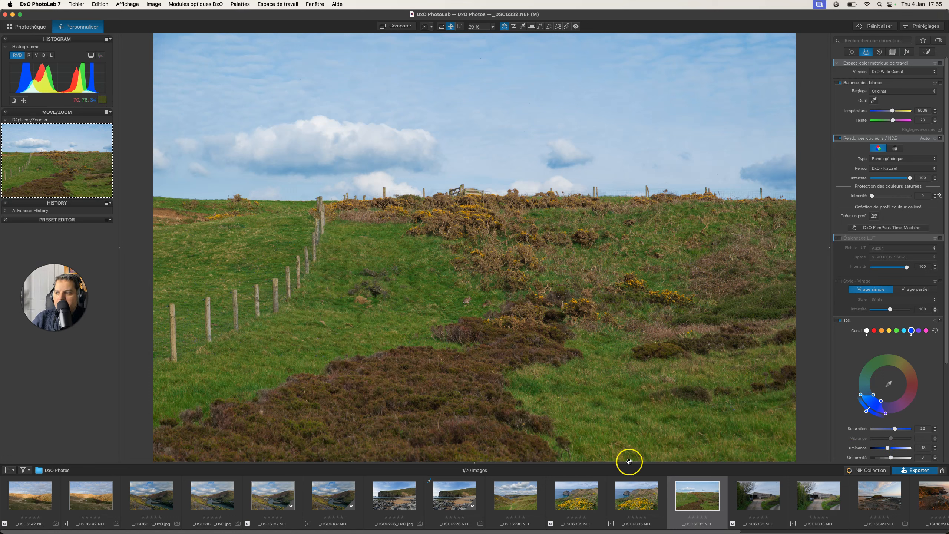
- Export the grassland photo to disk as a full-size JPEG with the standard output option and check the export's progress
click(913, 470)
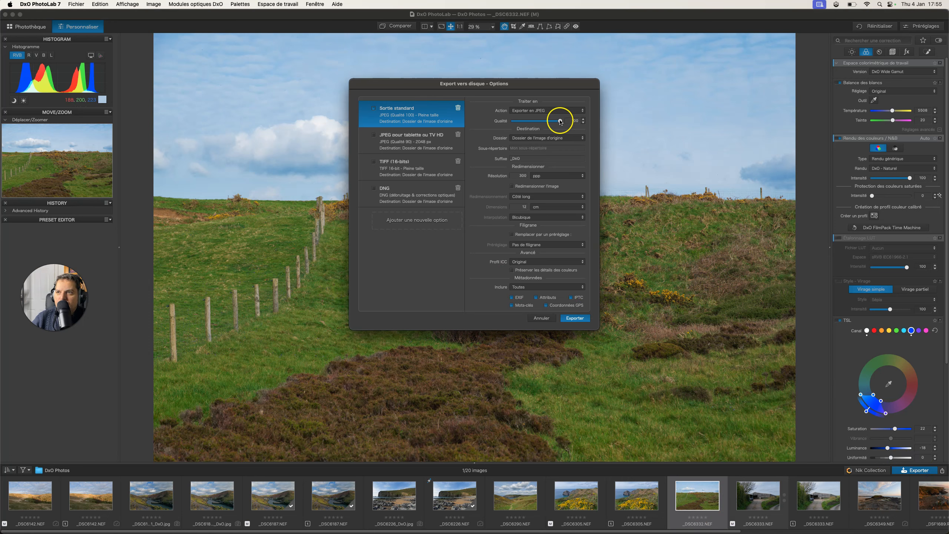
click(574, 318)
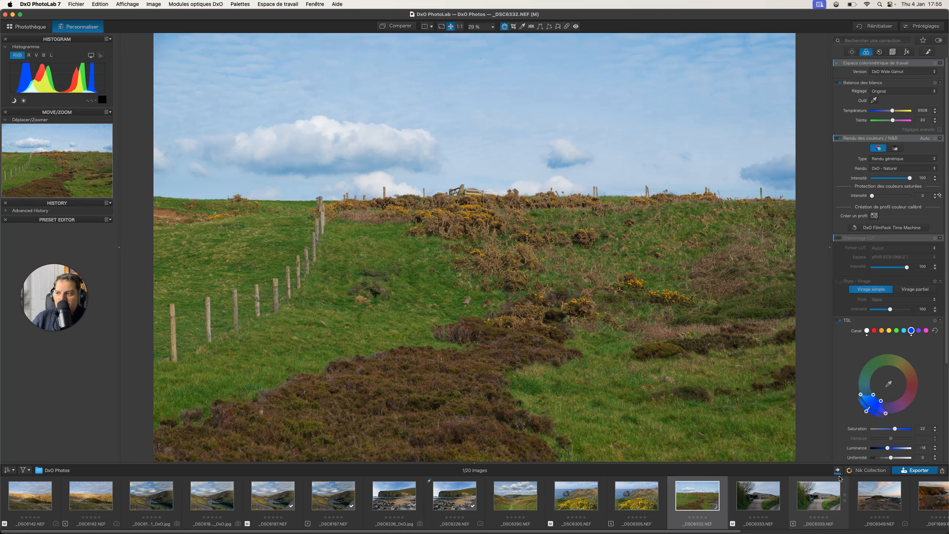
click(838, 471)
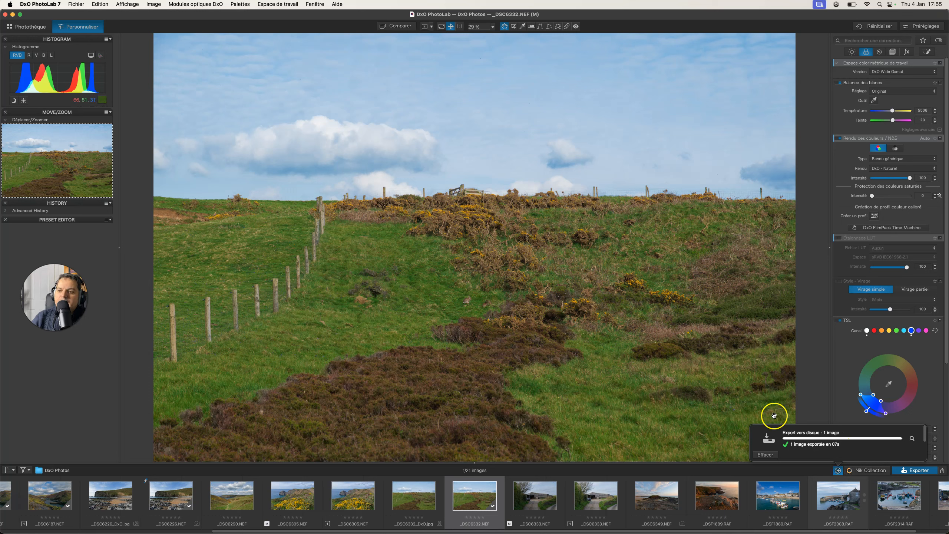
click(806, 332)
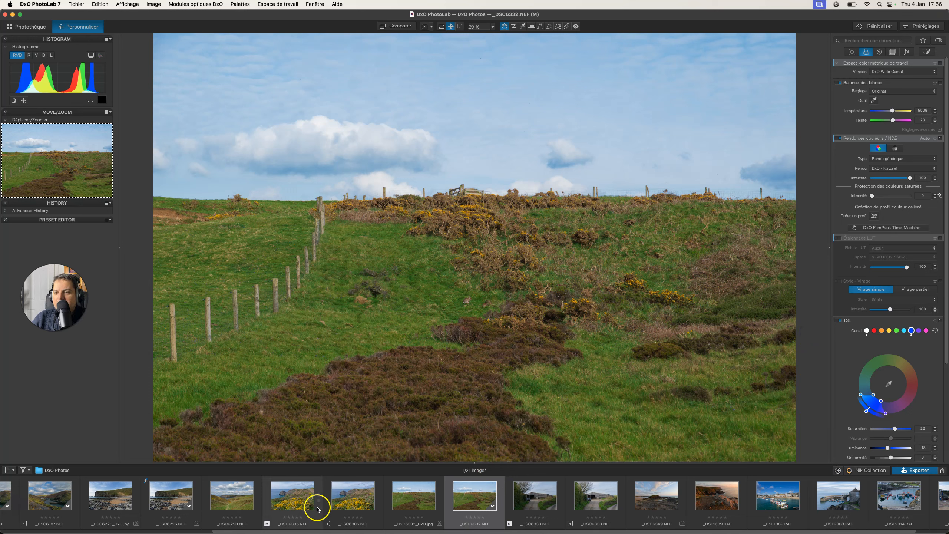
- Apply DeepPRIME XD denoising to the coastal valley photo _DSC6290.NEF
click(245, 500)
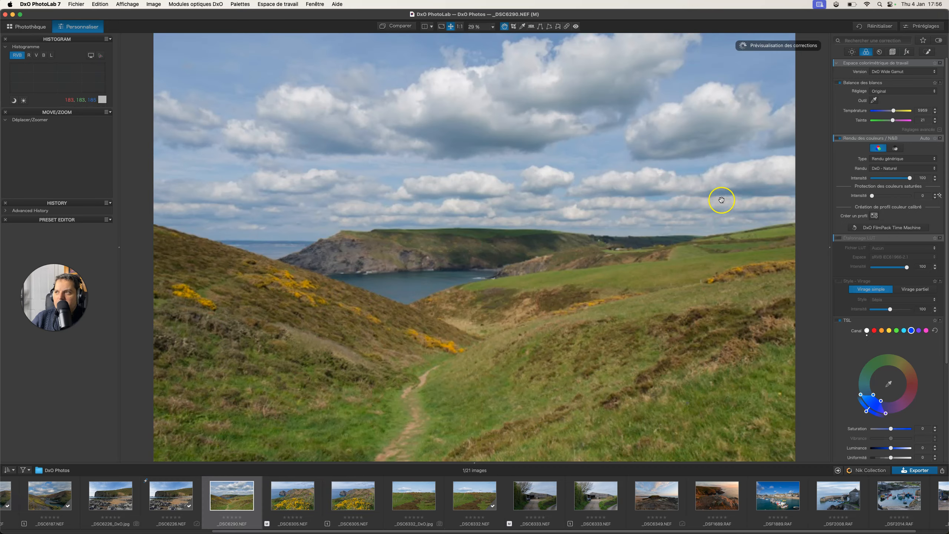
click(880, 52)
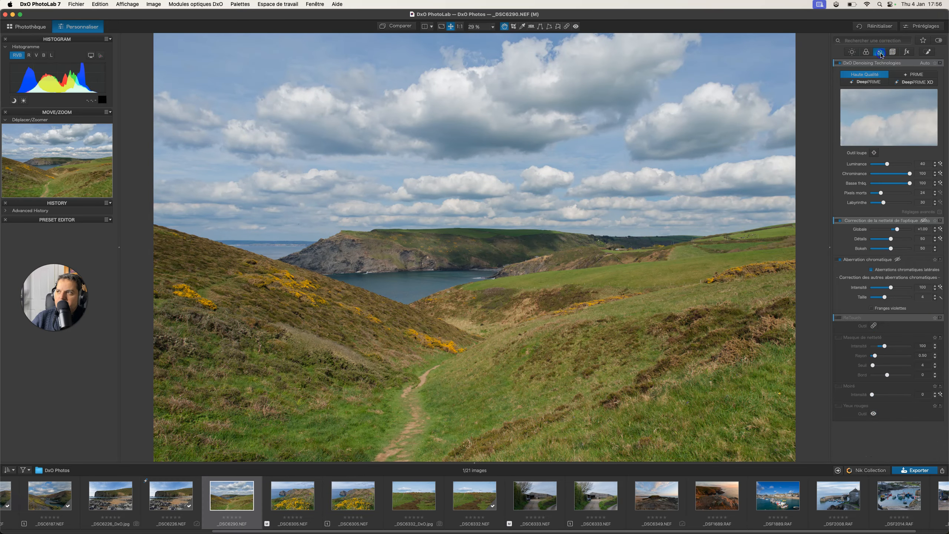
click(922, 82)
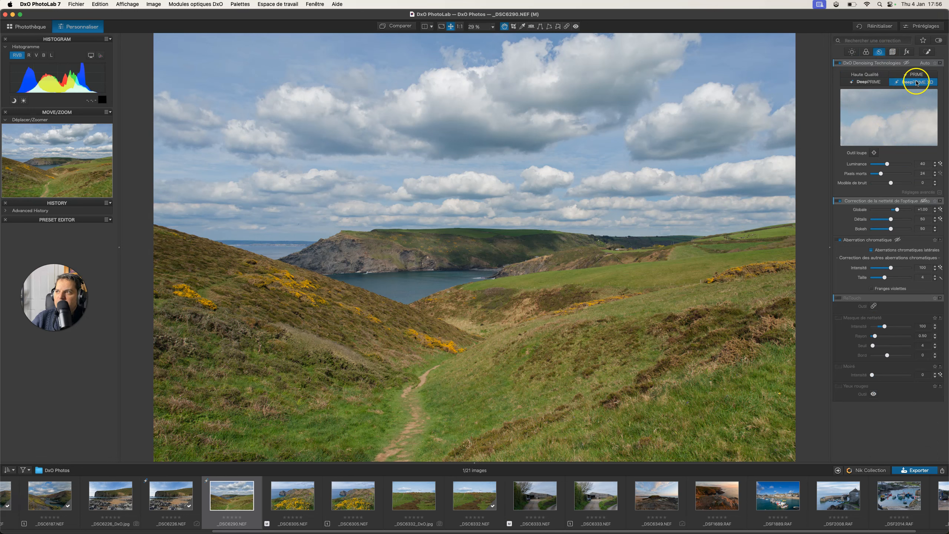
- Export the coastal valley photo to disk as a full-size JPEG with the standard output option and check the export's progress
click(915, 472)
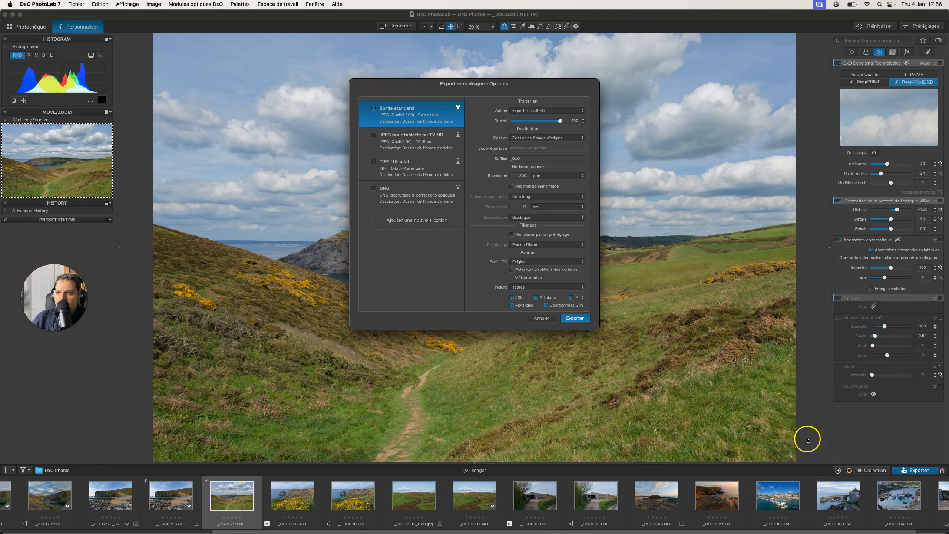
click(585, 319)
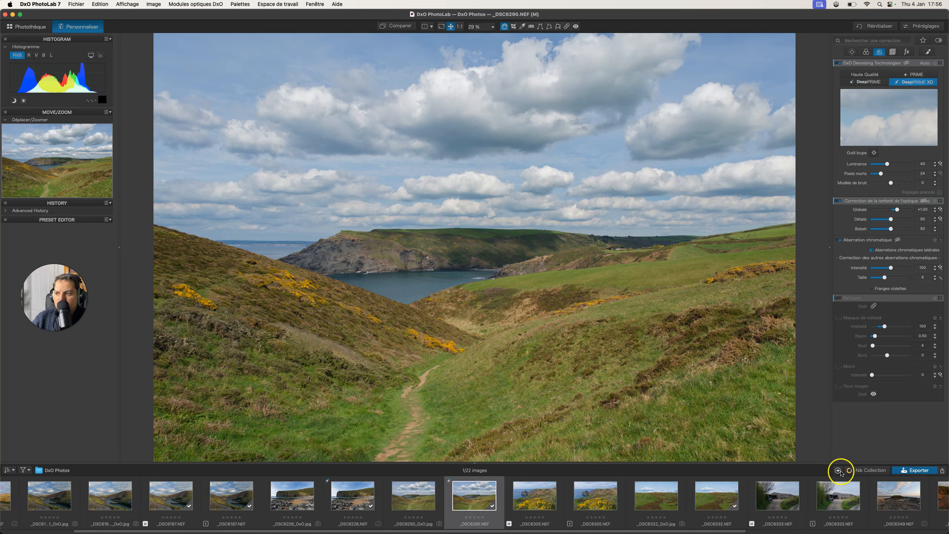
click(840, 473)
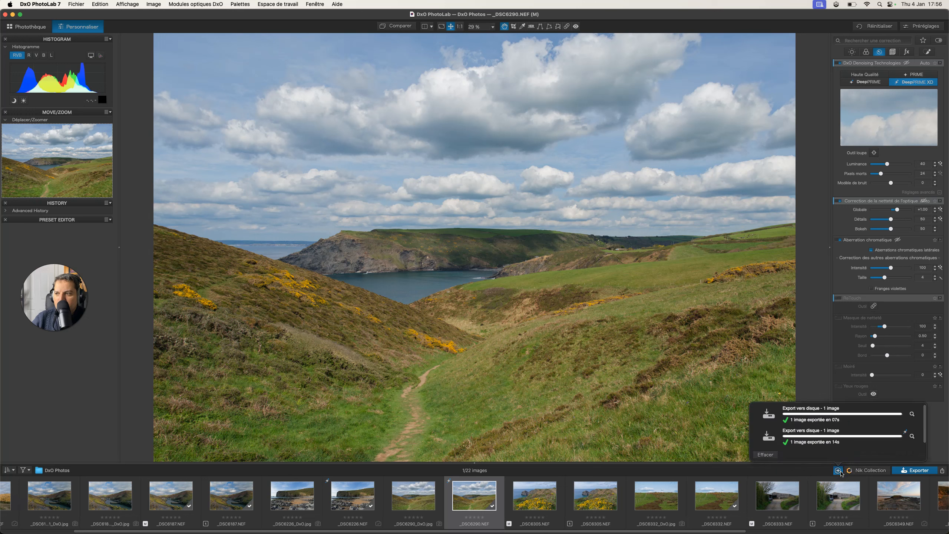
click(840, 472)
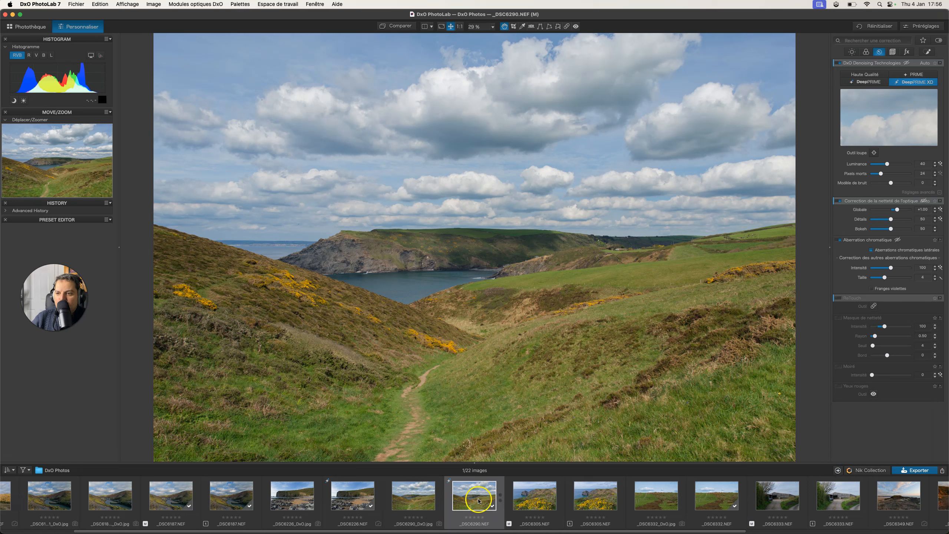
- Export the coastal valley photo to disk using only the DNG option with denoising and optical corrections, and check how long it takes
click(917, 471)
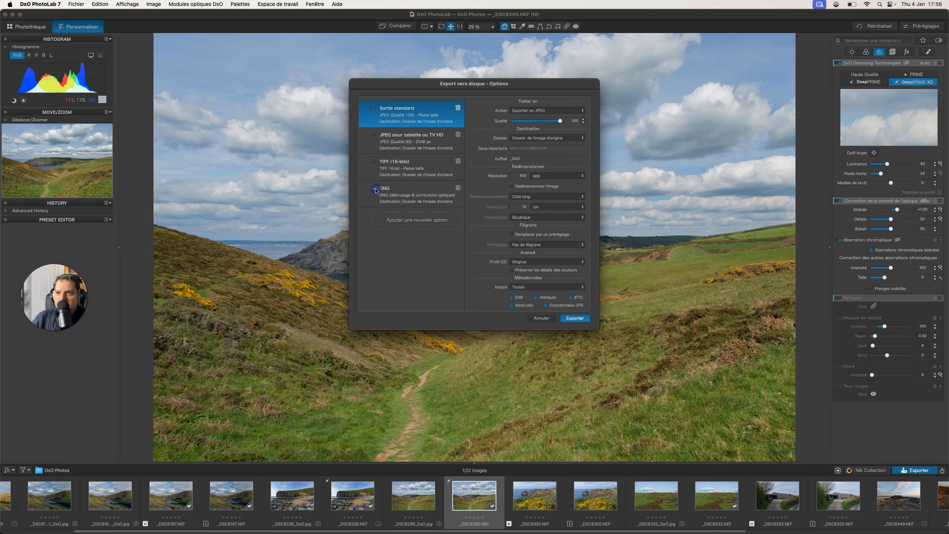
click(374, 108)
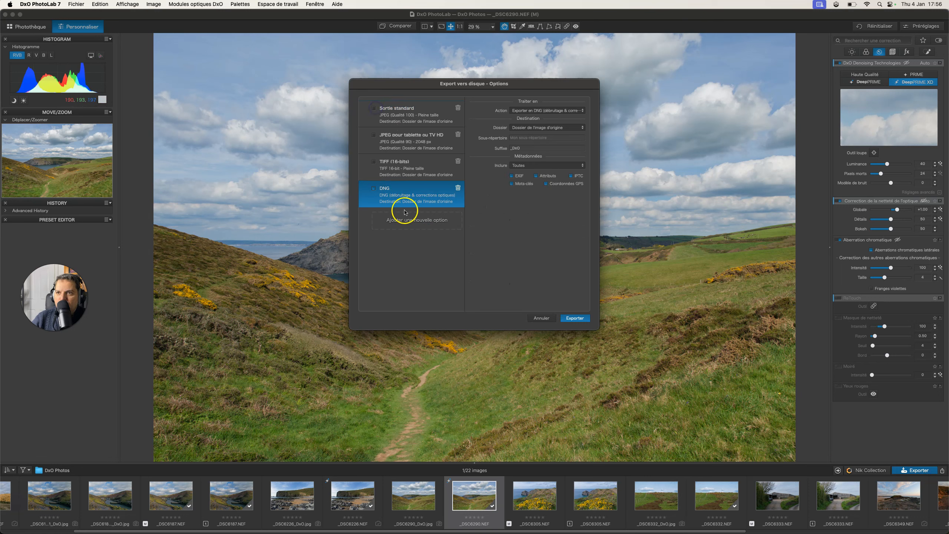
click(576, 318)
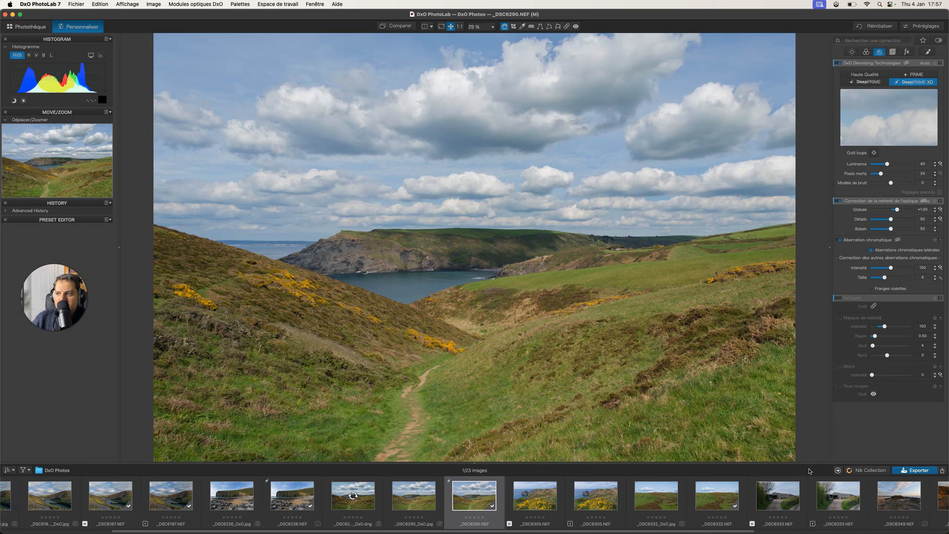
click(839, 471)
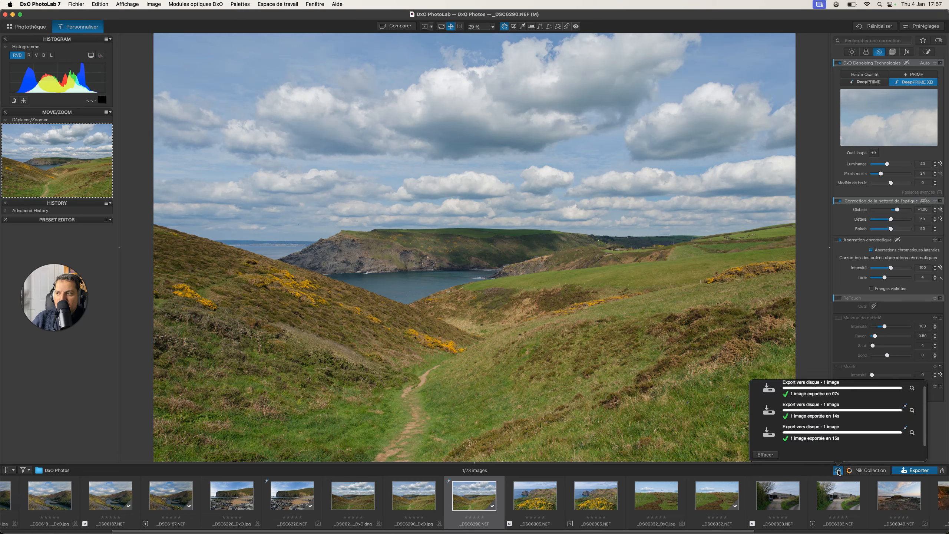
click(838, 472)
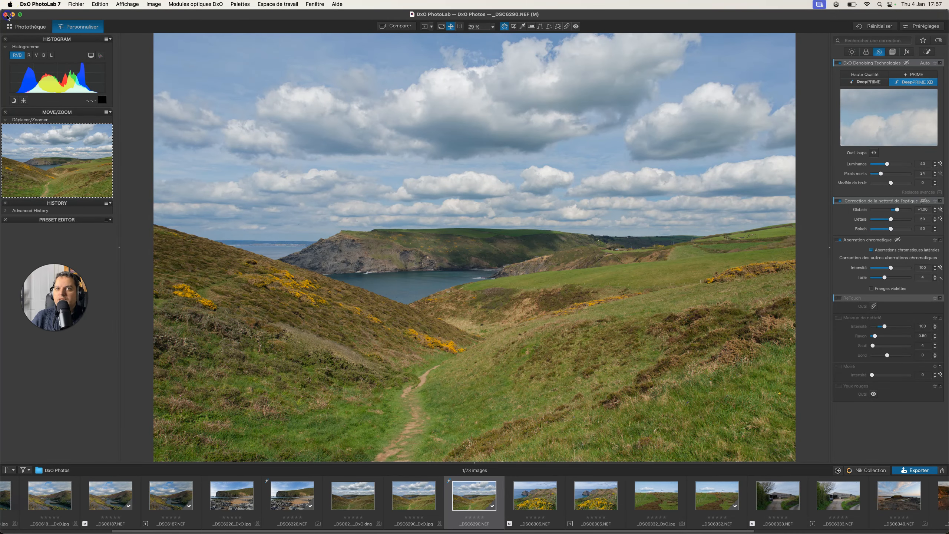
- Close DxO PhotoLab and launch Luminar Neo from the installed applications
click(6, 15)
mouse_move(453, 532)
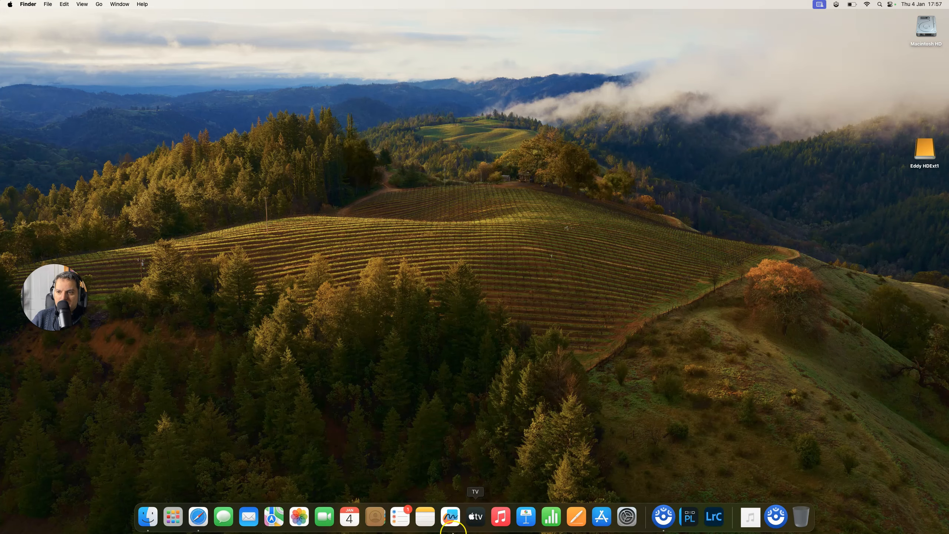
click(173, 516)
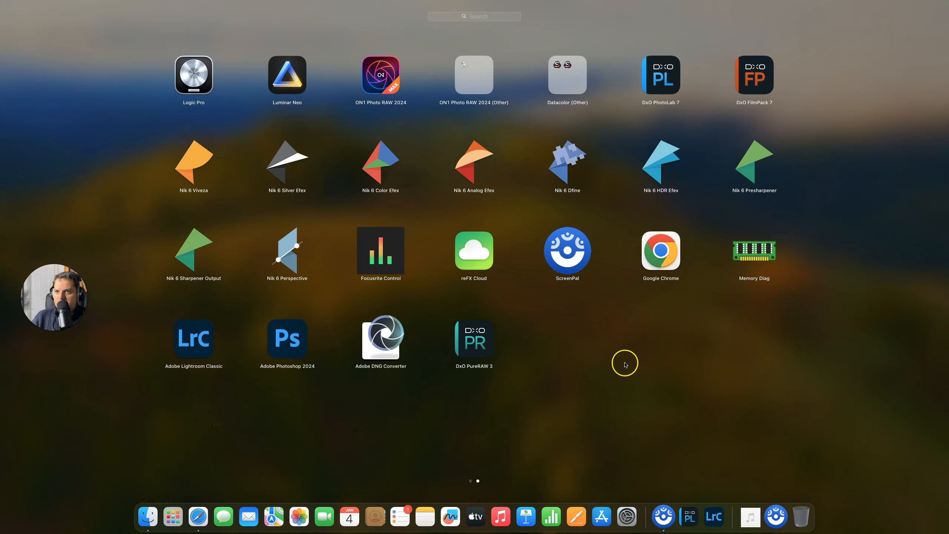
click(289, 79)
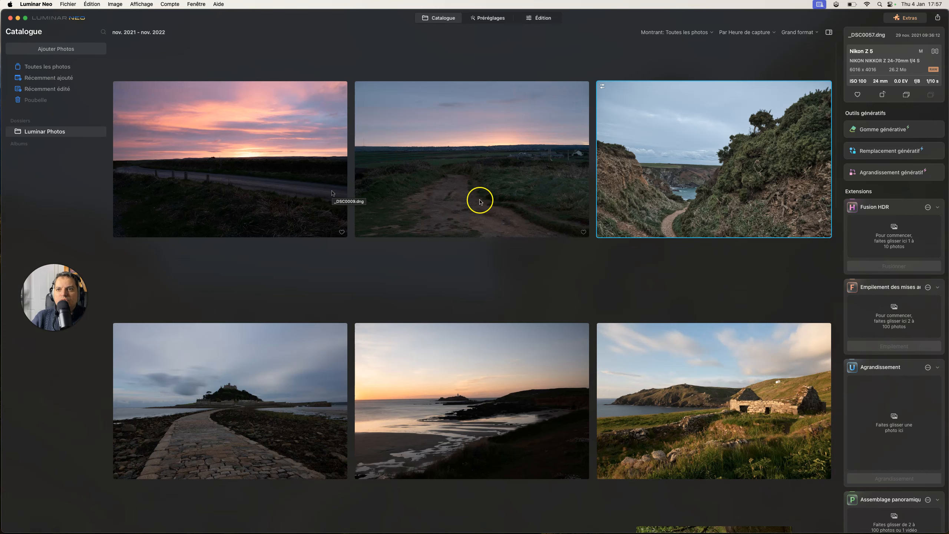
- Open the island castle causeway photo for editing and enable all three automatic optics corrections in the RAW Develop tool
click(239, 403)
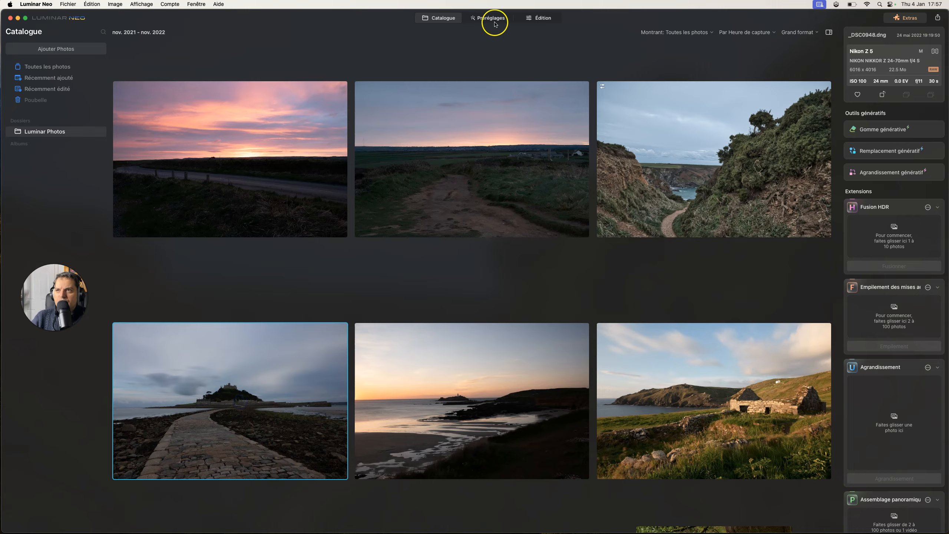
click(553, 20)
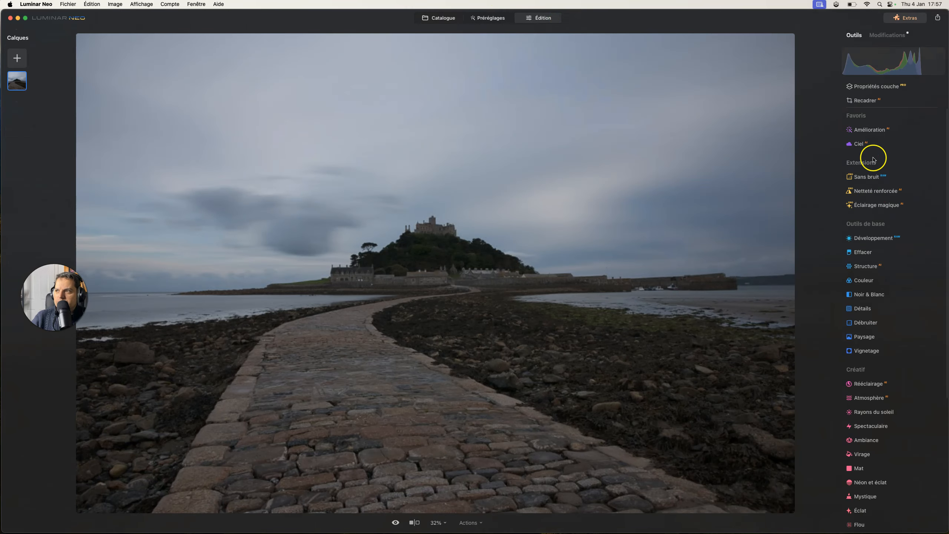
click(871, 238)
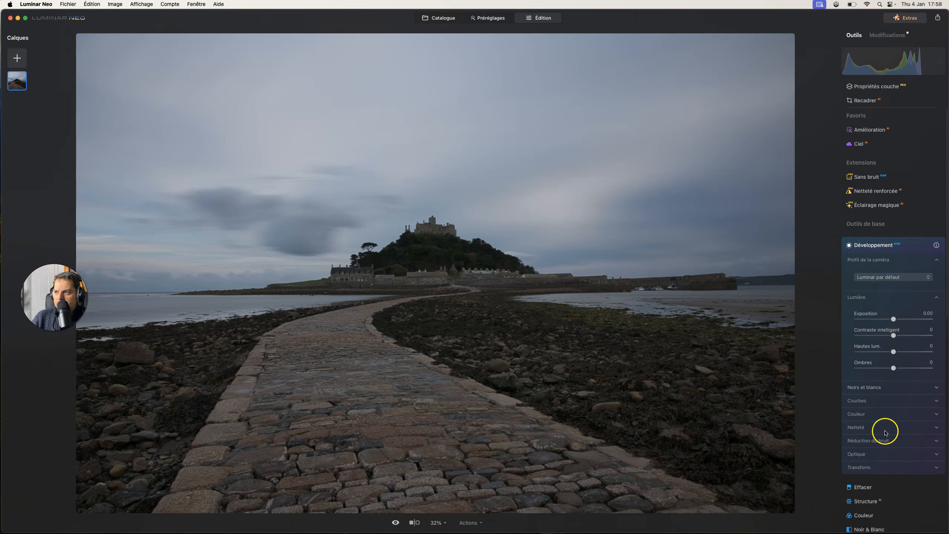
click(855, 454)
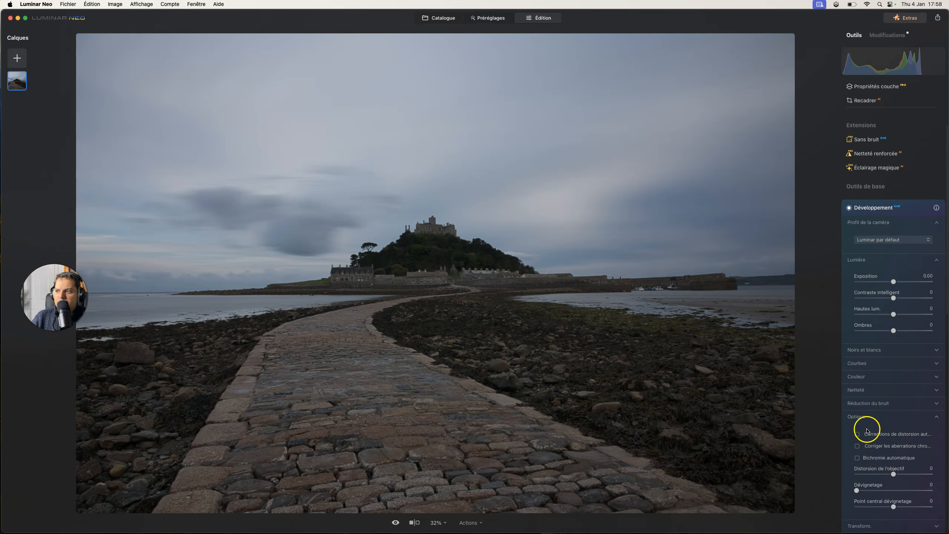
click(871, 458)
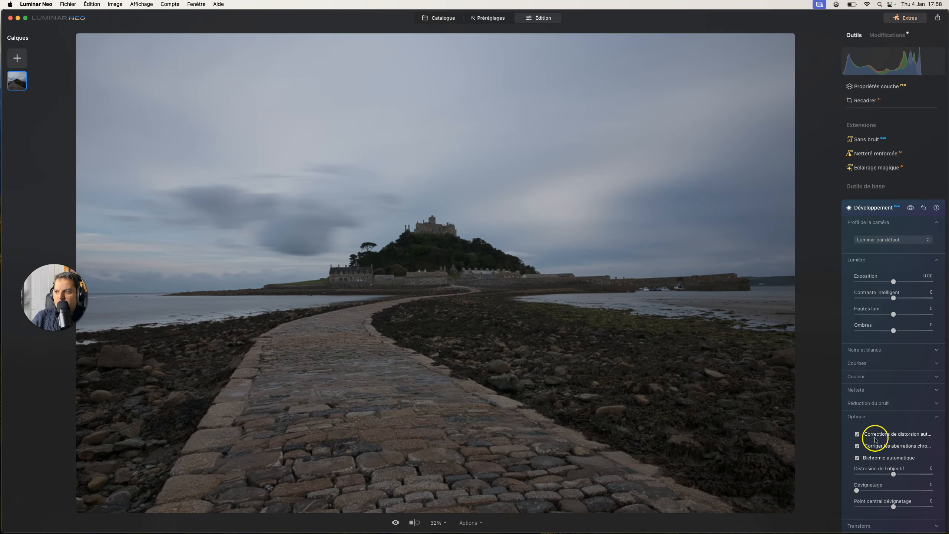
- Set highlights to -41, shadows to 26 and exposure to -0.25, and apply the Camera Standard profile
drag(893, 330, 879, 315)
drag(895, 282, 893, 283)
click(890, 241)
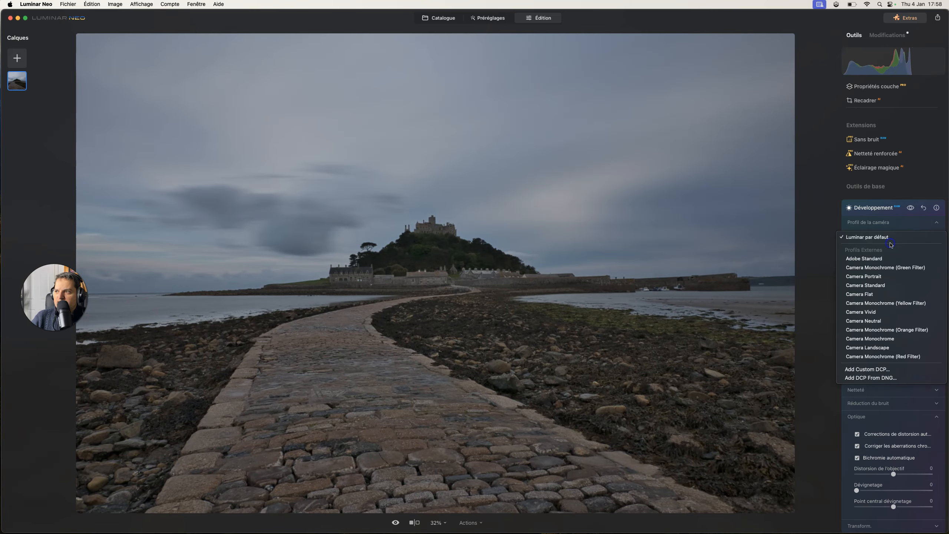
click(883, 285)
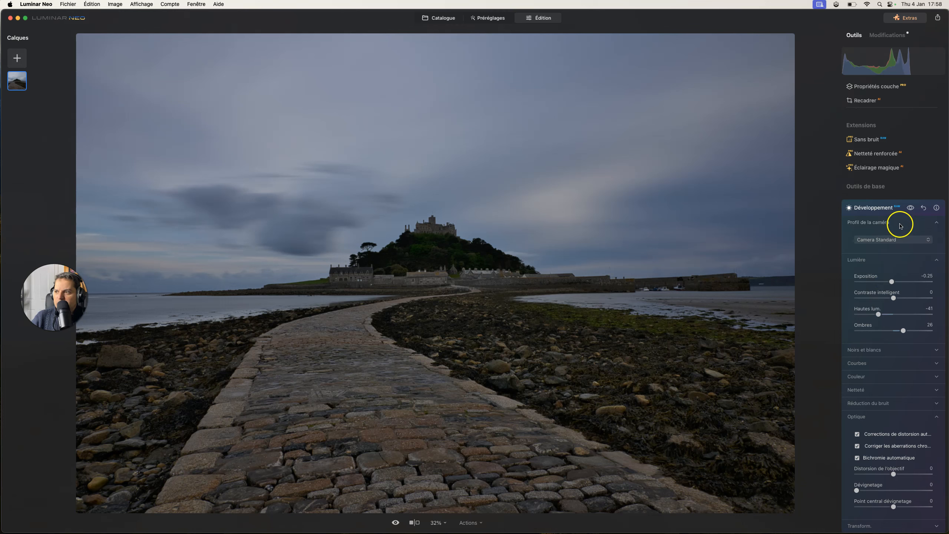
- Set the whites to 69 and, with clipping warnings shown, raise the blacks to about 31
click(872, 350)
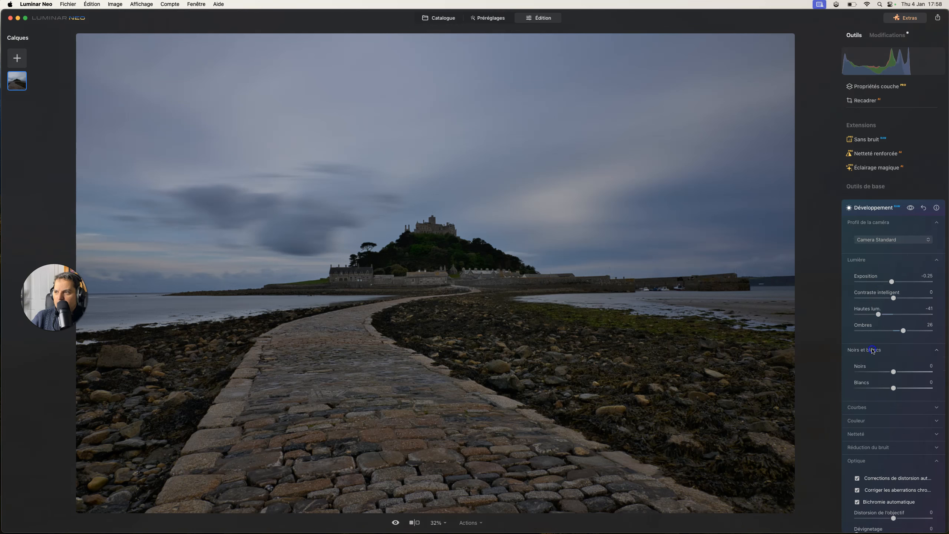
scroll(882, 363, down, 3)
click(894, 328)
drag(894, 344, 921, 344)
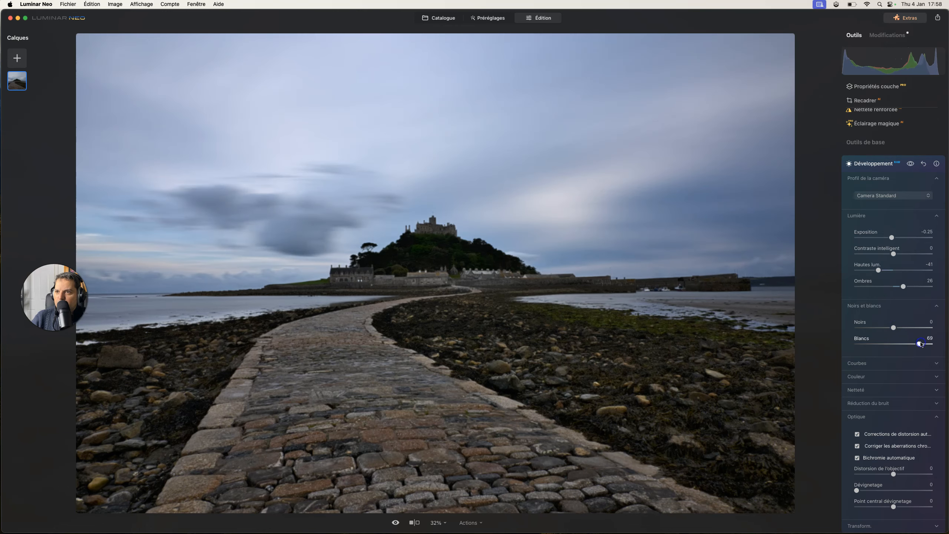
key(j)
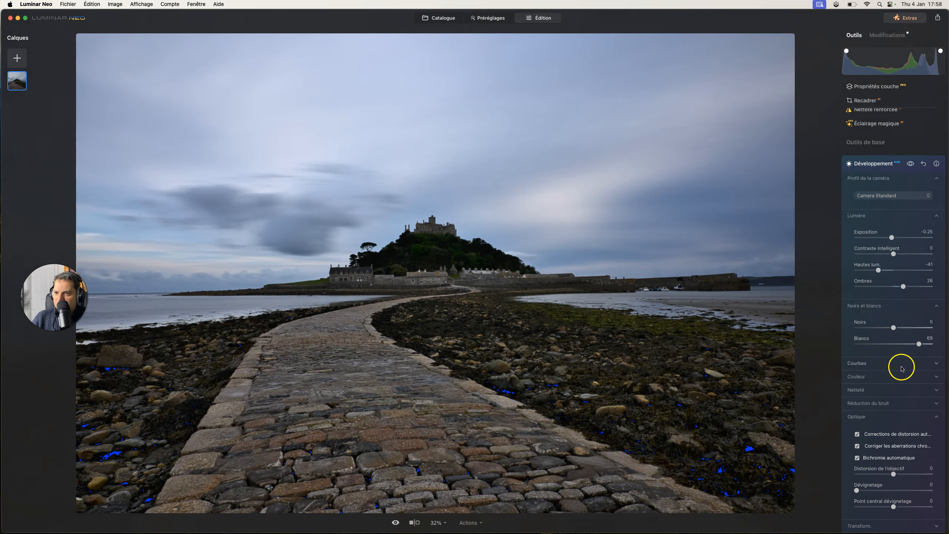
drag(894, 328, 906, 328)
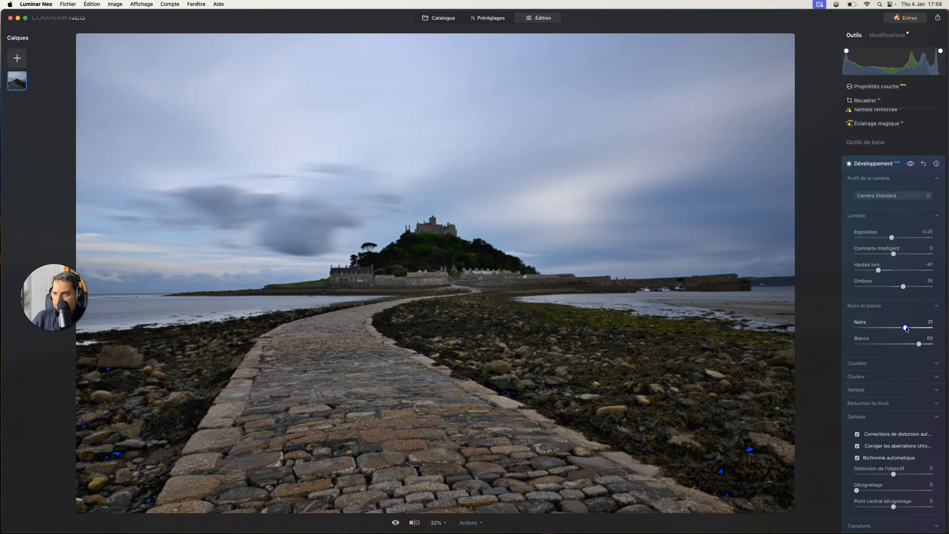
- Enhance the causeway photo with Accent AI at 35 and Sky Enhancer AI at 14
click(876, 165)
click(878, 133)
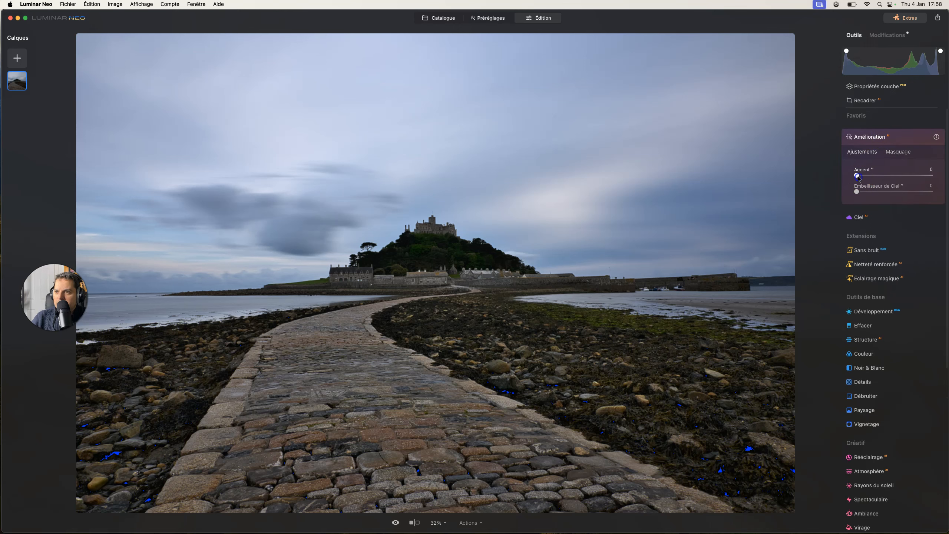
drag(857, 176, 883, 175)
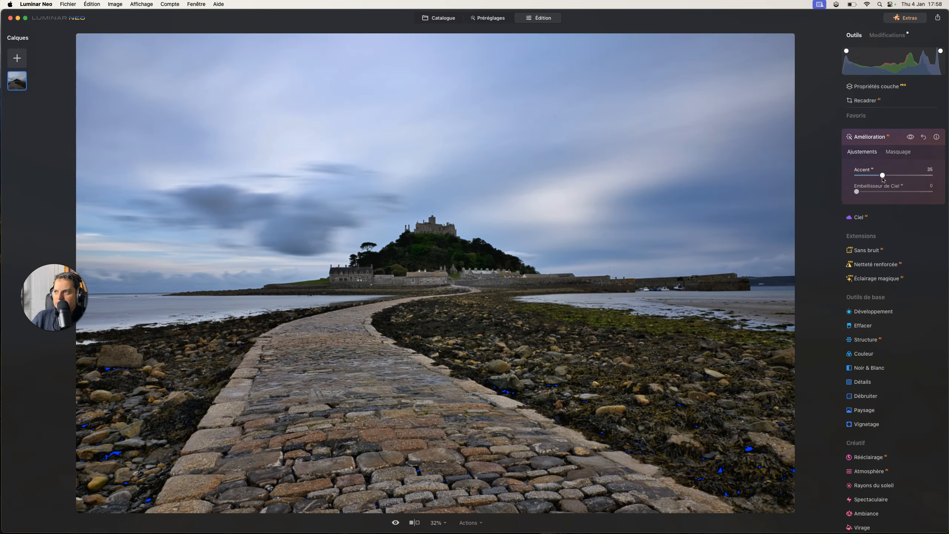
drag(857, 191, 869, 191)
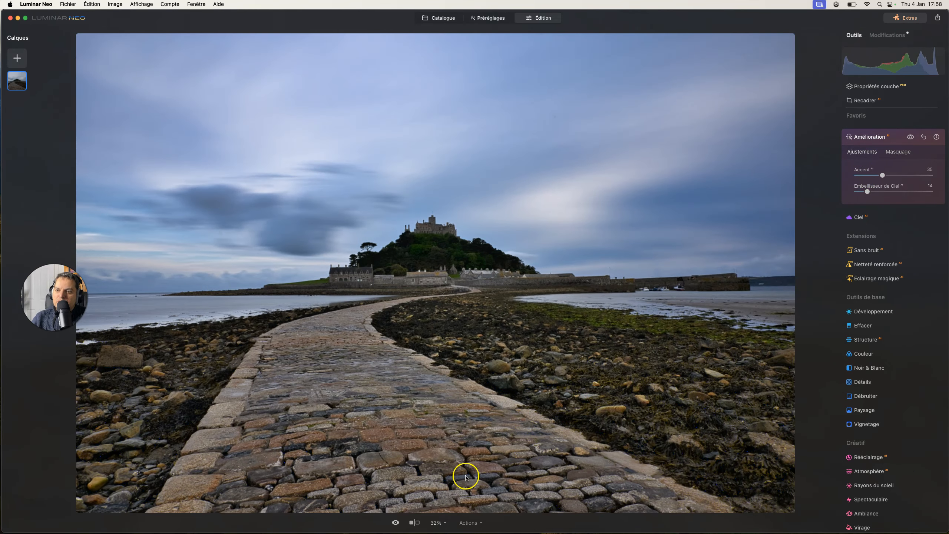
- Compare the causeway photo before and after editing, first by toggling the original and then with the split-view slider
click(395, 522)
click(396, 523)
click(396, 523)
click(396, 523)
click(415, 522)
drag(436, 279, 112, 279)
drag(5, 258, 566, 279)
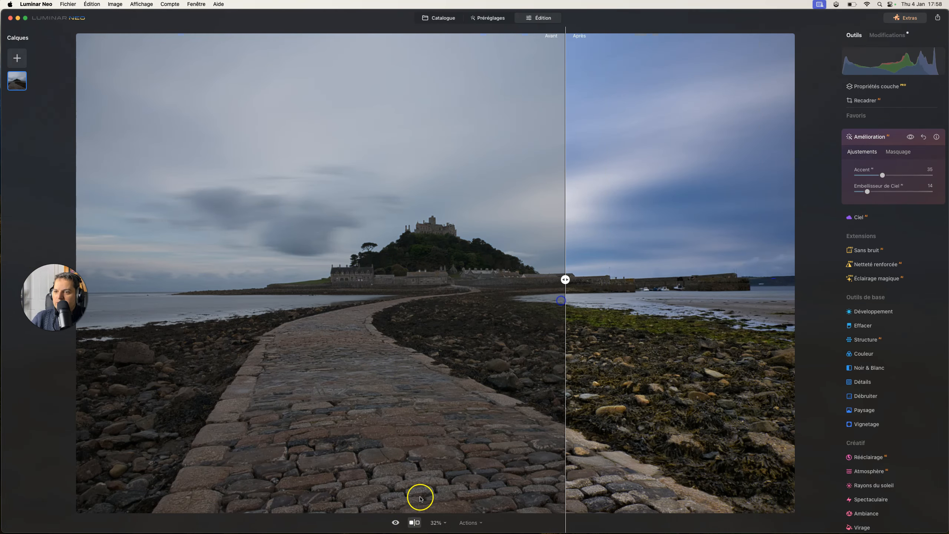
click(415, 523)
- Set the white balance temperature to 6678 in the photo's applied RAW Develop edits and expand its Enhance adjustments
click(895, 36)
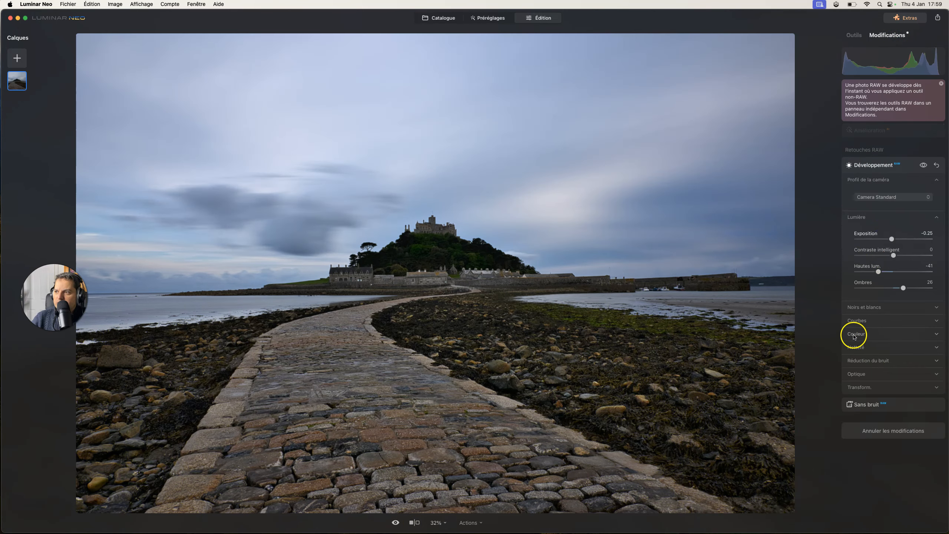
click(856, 333)
drag(891, 372, 895, 375)
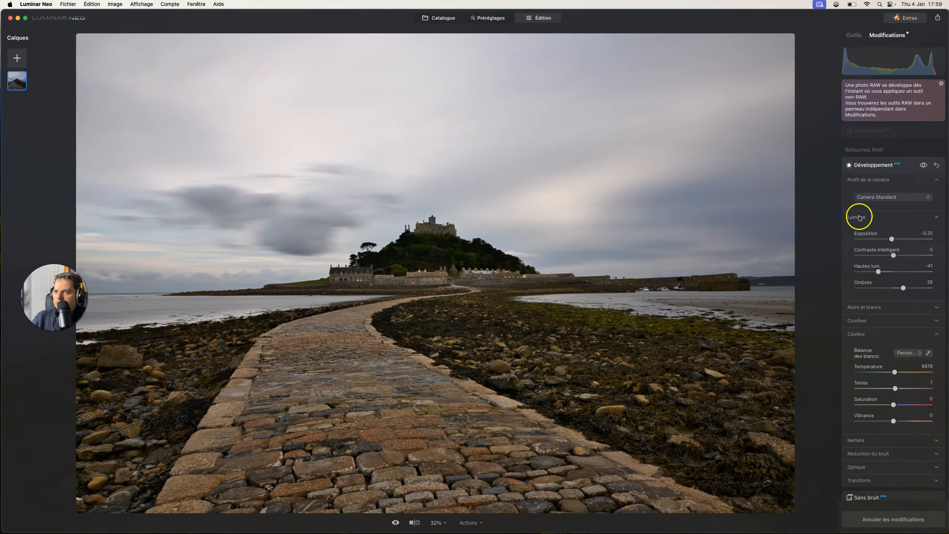
click(860, 131)
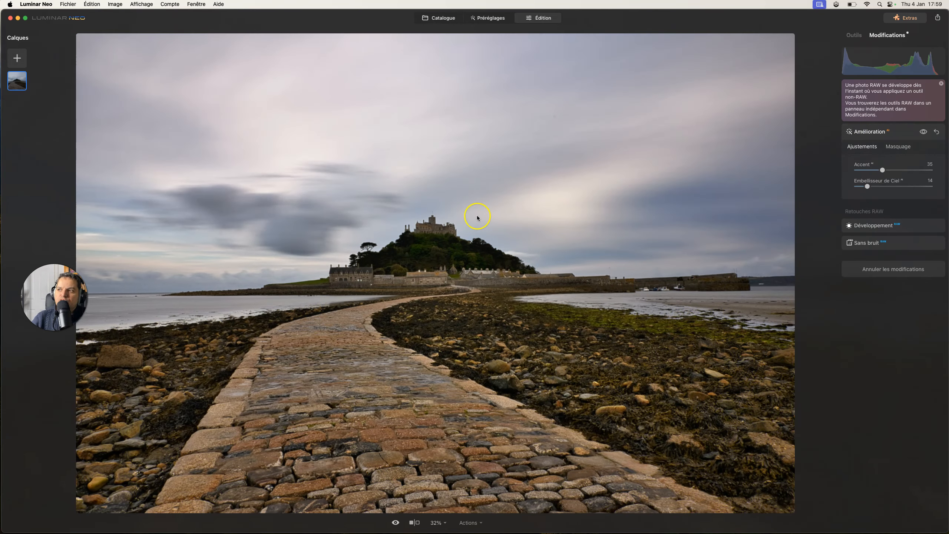
- Return to the editing tools list and close Luminar Neo
click(853, 34)
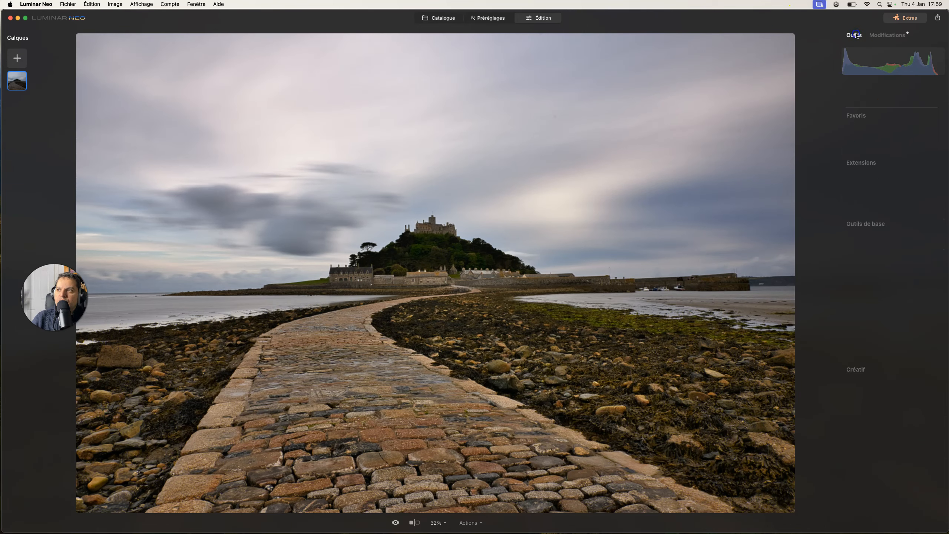
click(10, 18)
mouse_move(223, 525)
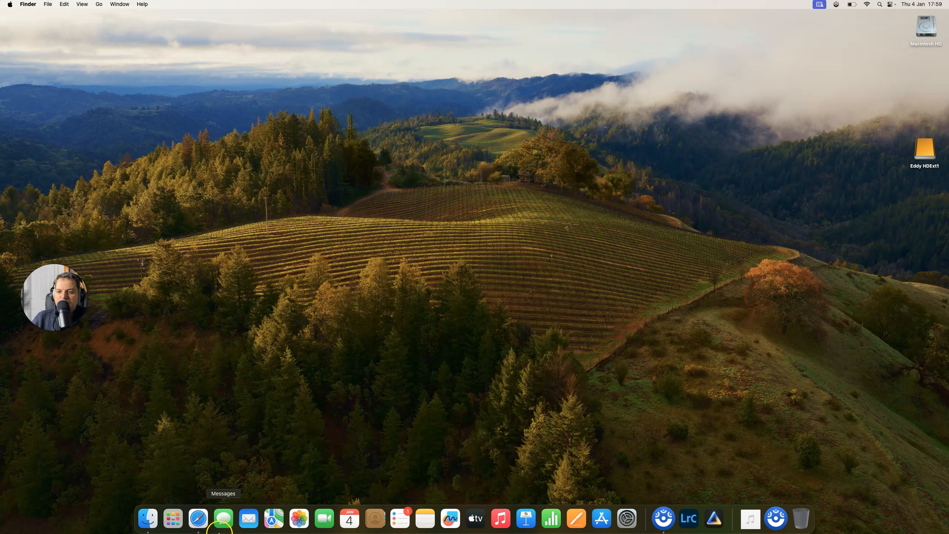
- Launch ON1 Photo RAW 2024 and open the autumn tree photo _DSC2743.NEF in its editing module
click(173, 518)
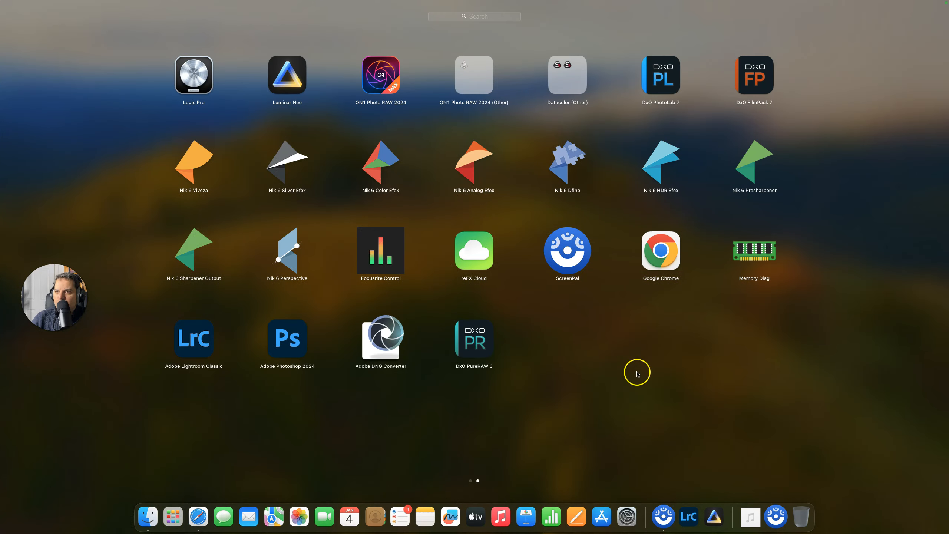
click(394, 81)
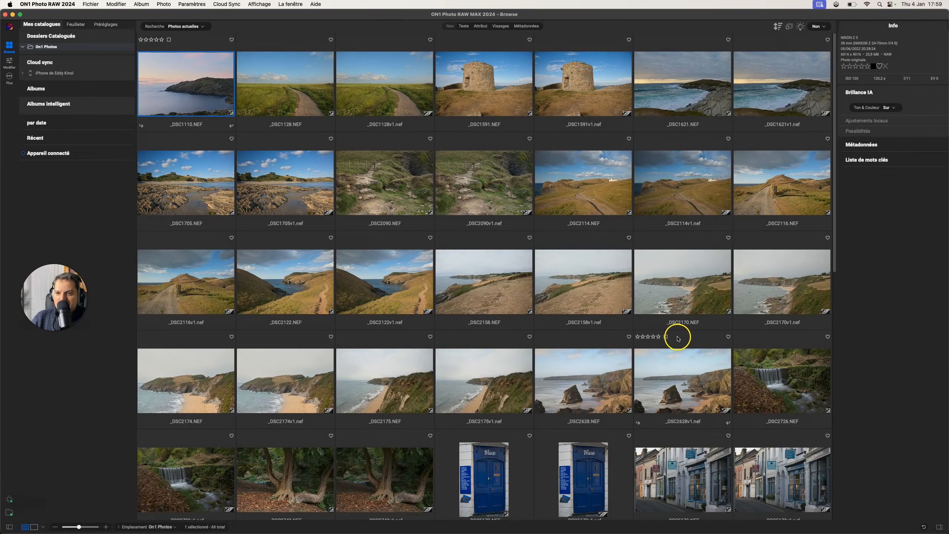
click(290, 477)
click(9, 63)
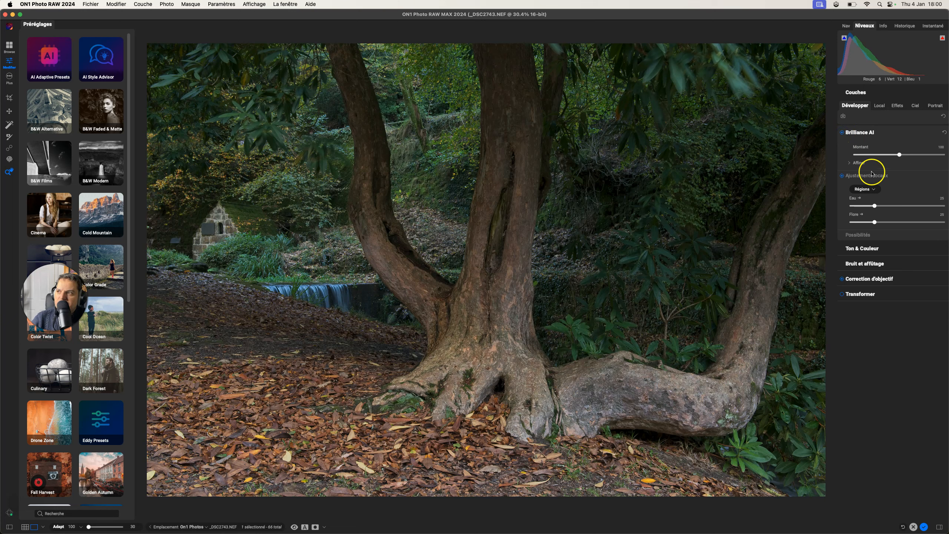
- Expand the Brilliance AI refinements with the colour amount kept at 100, and set Ombres to 14 in Ton & Couleur
click(850, 163)
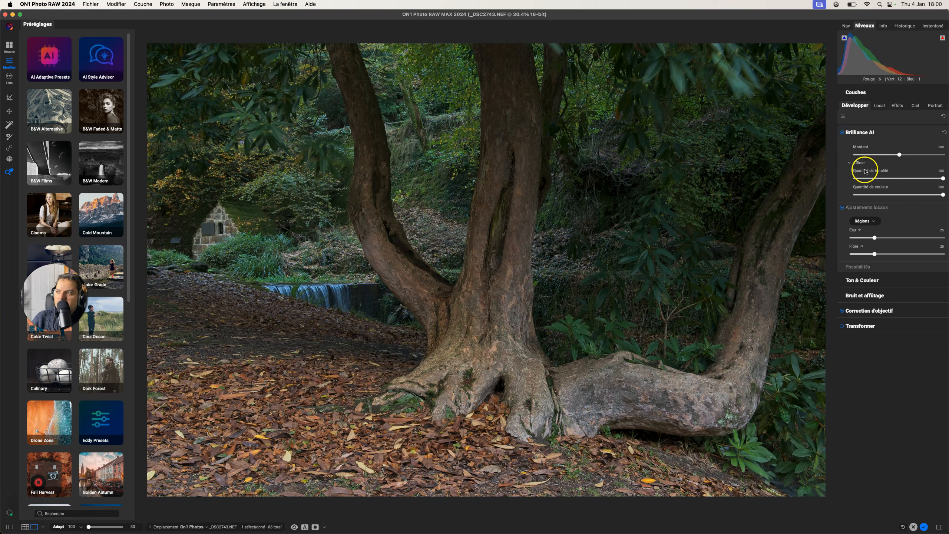
mouse_move(942, 195)
mouse_down()
mouse_move(824, 193)
mouse_move(948, 196)
mouse_up()
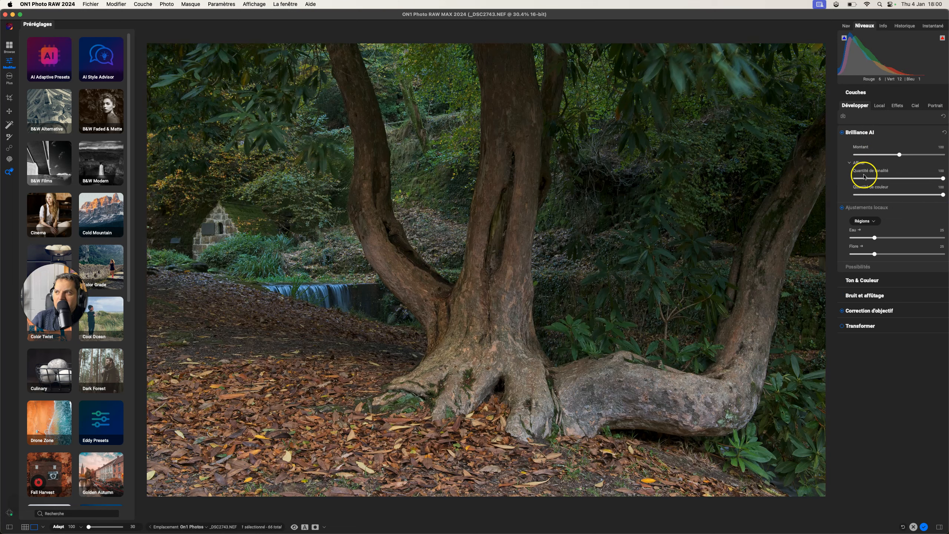
click(846, 281)
drag(899, 256, 906, 260)
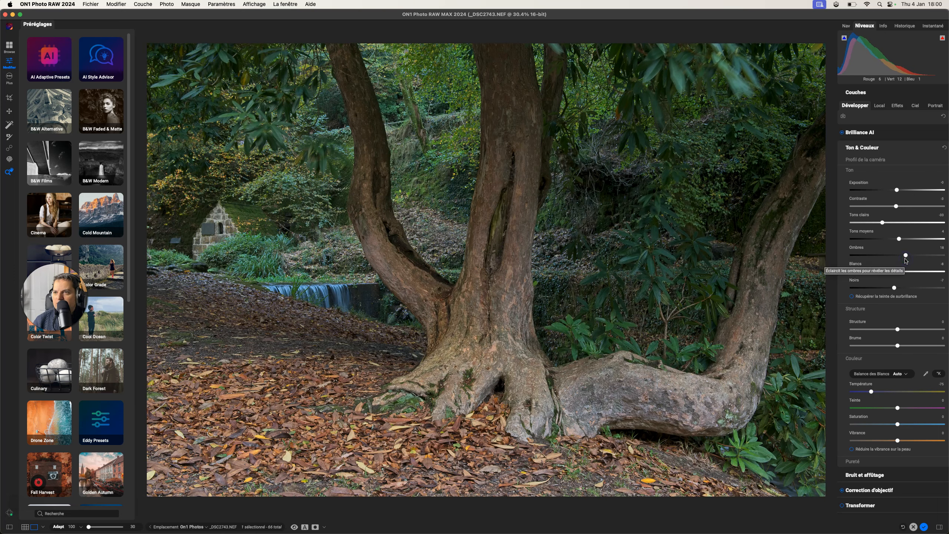
- Add a Lueur effect filter to the tree photo and raise its Montant
click(898, 106)
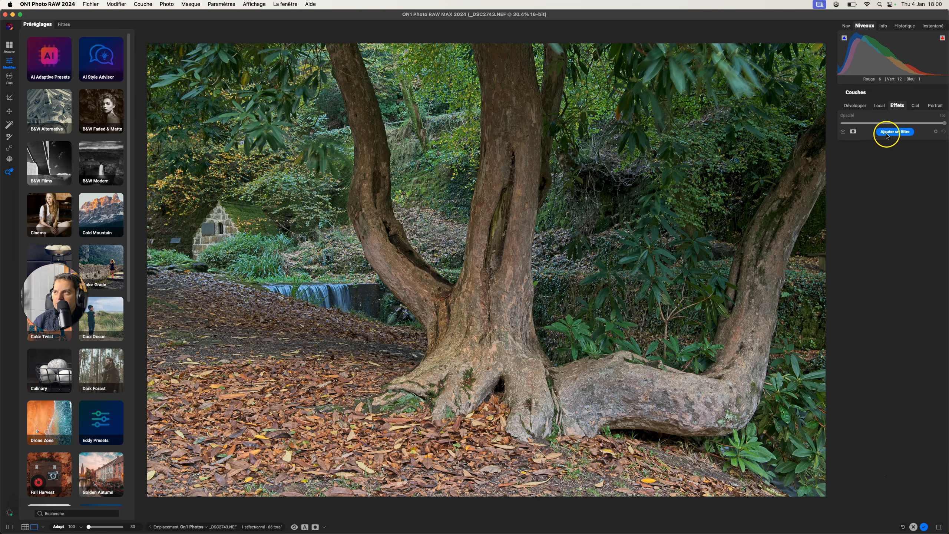
click(885, 130)
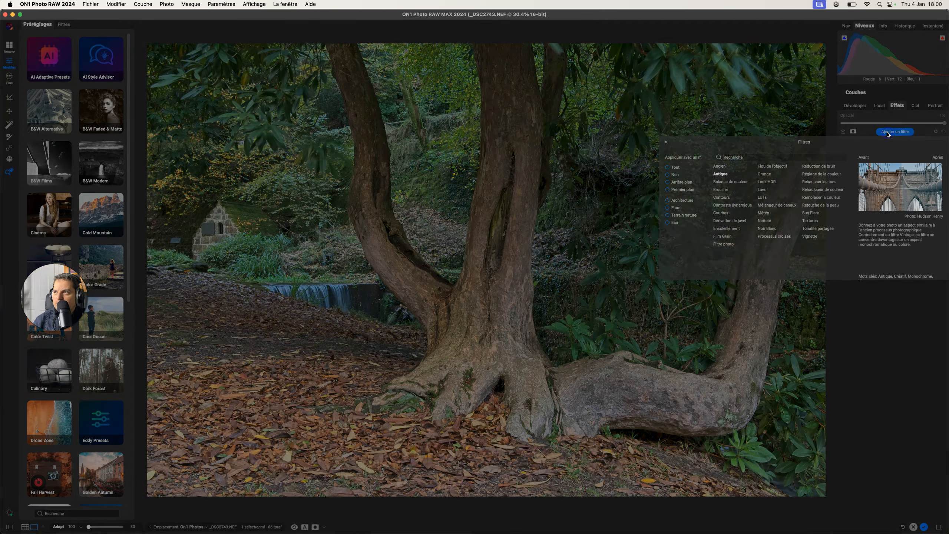
click(763, 190)
drag(853, 224, 880, 223)
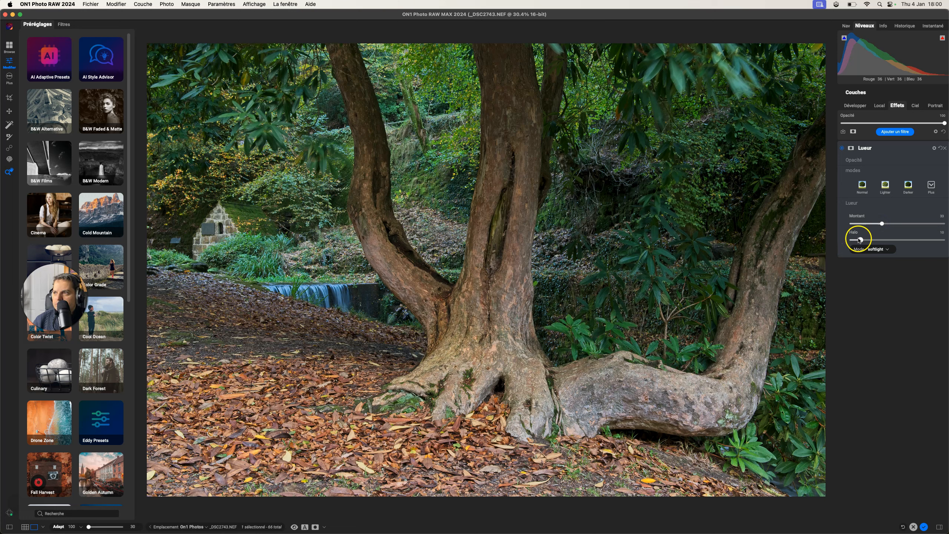
- Set the Lueur filter's mode to Écran and its Montant to 51
click(876, 249)
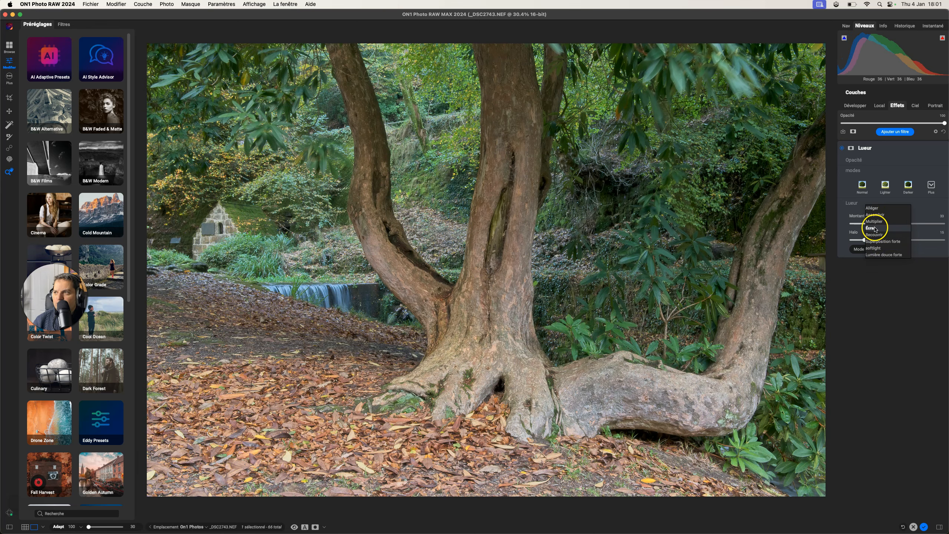
click(875, 228)
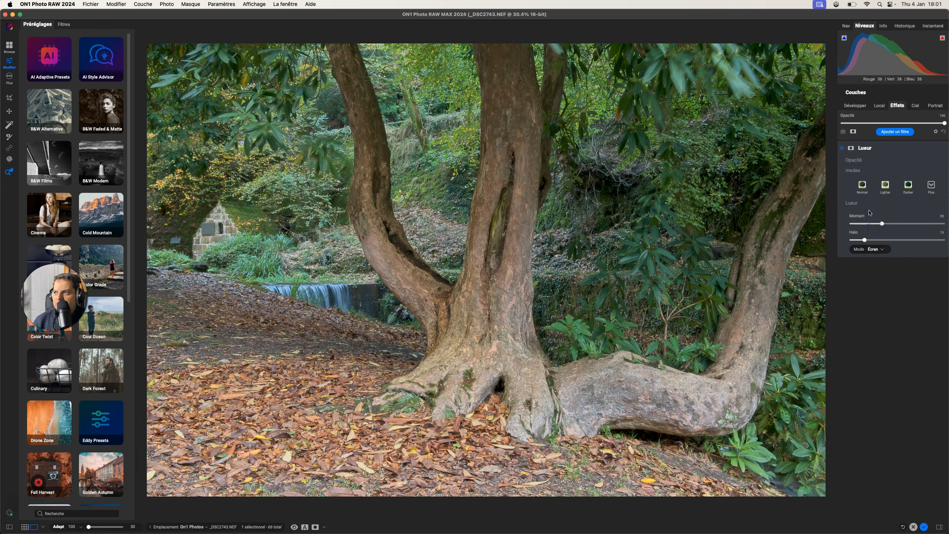
click(854, 161)
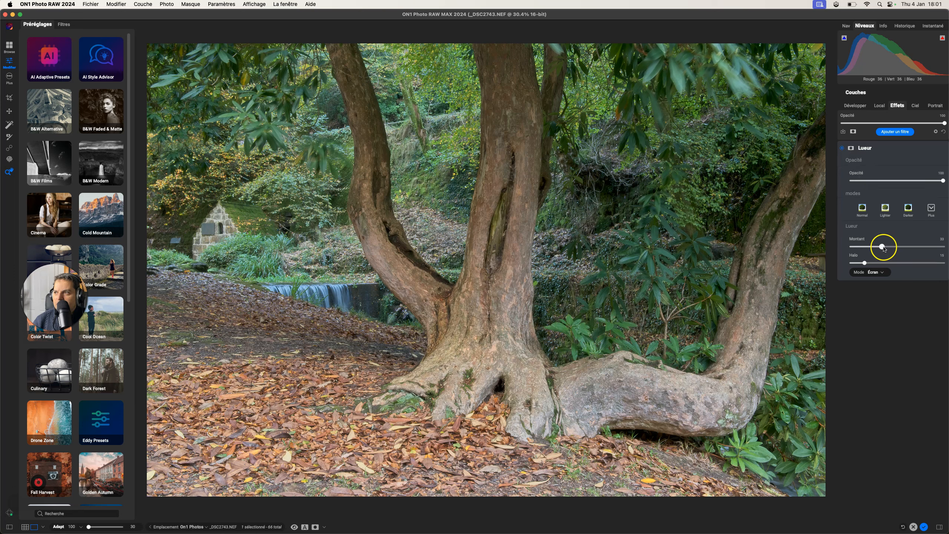
mouse_move(884, 247)
mouse_down()
mouse_move(911, 250)
mouse_move(891, 251)
mouse_move(898, 253)
mouse_up()
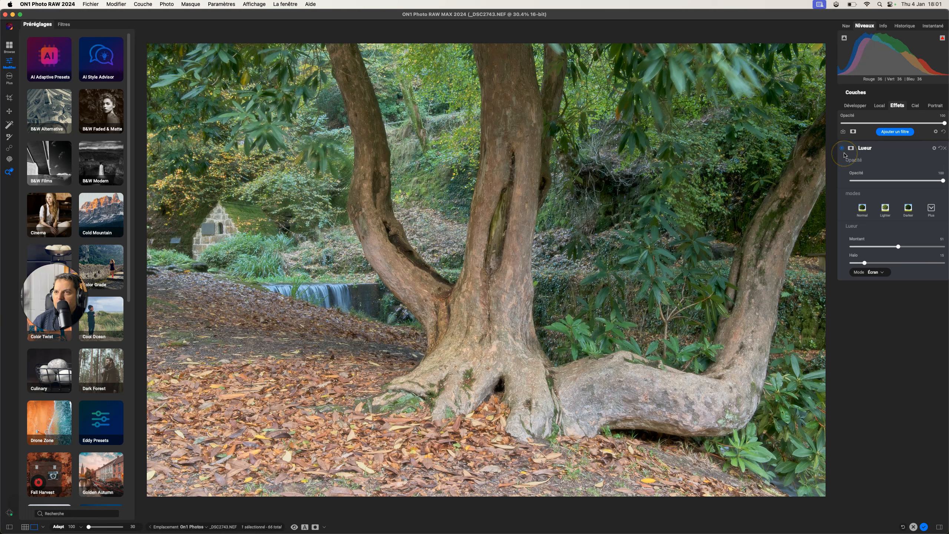
- Compare the tree photo with the Lueur filter off and on, and close ON1 Photo RAW
click(843, 149)
click(843, 149)
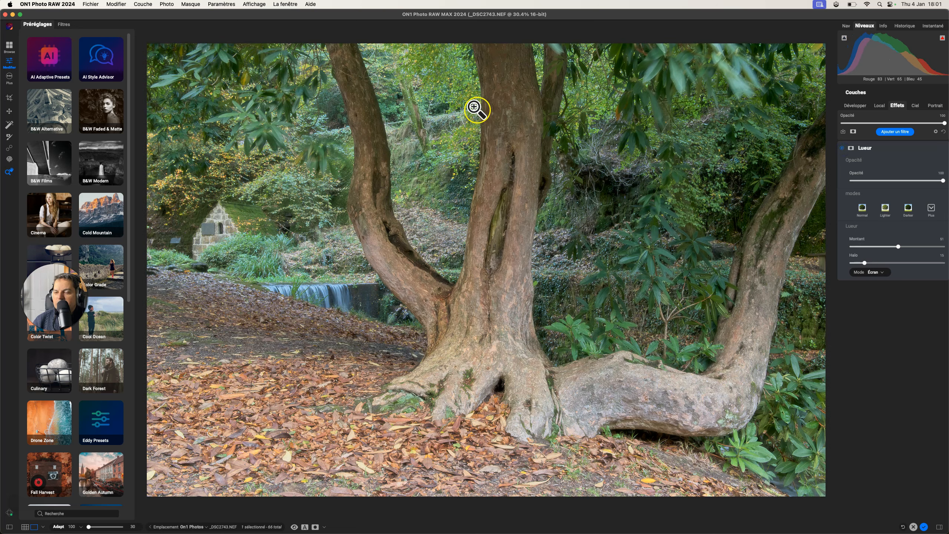
click(5, 15)
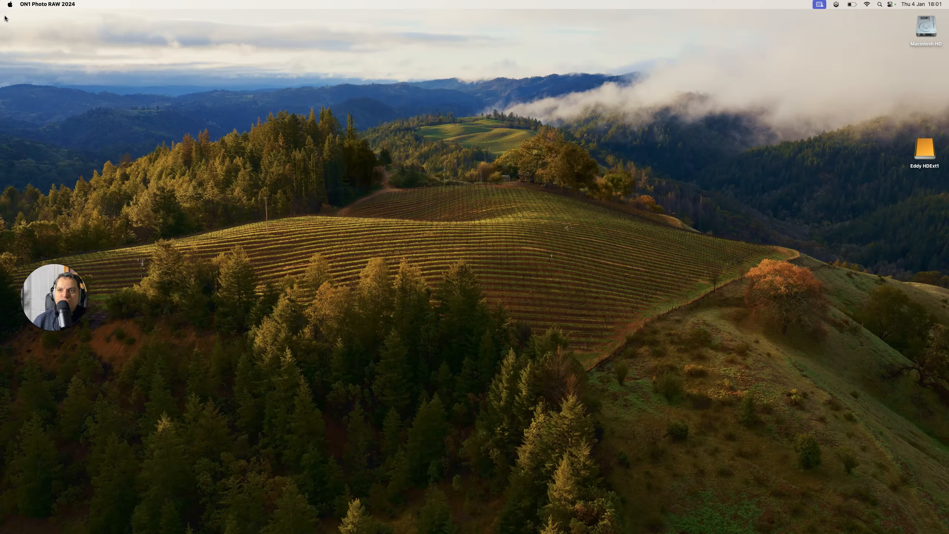
click(72, 222)
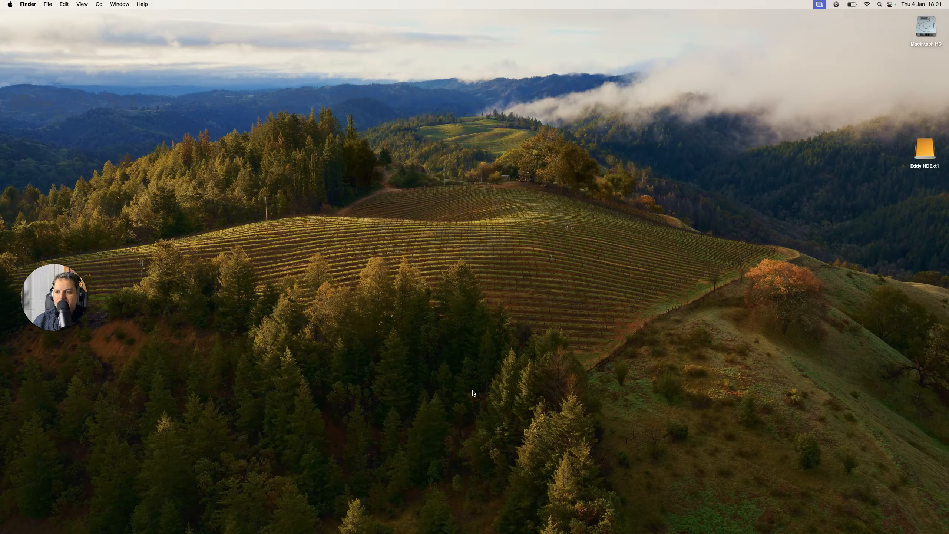
- Launch Photoshop 2024 and open the recent photo _DSC8599.NEF from Camera Raw as a smart object
mouse_move(336, 529)
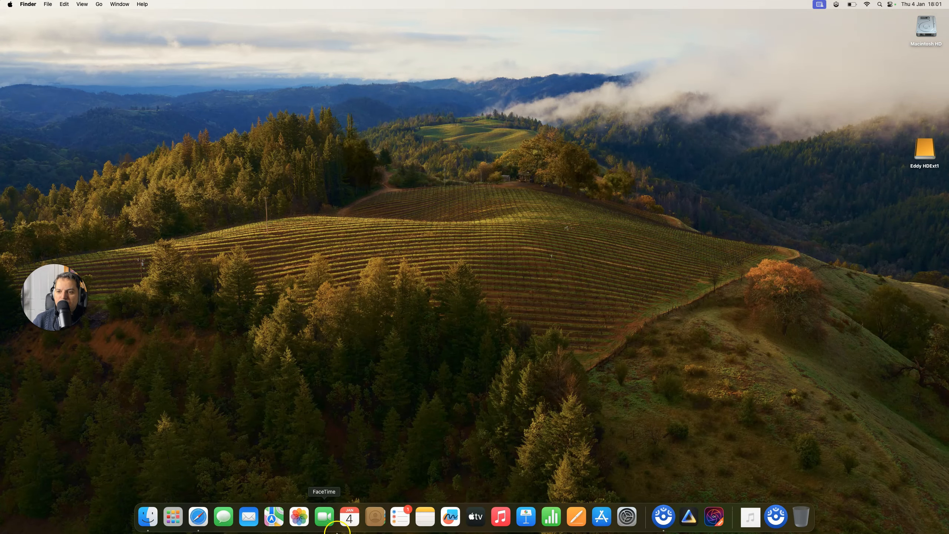
click(181, 517)
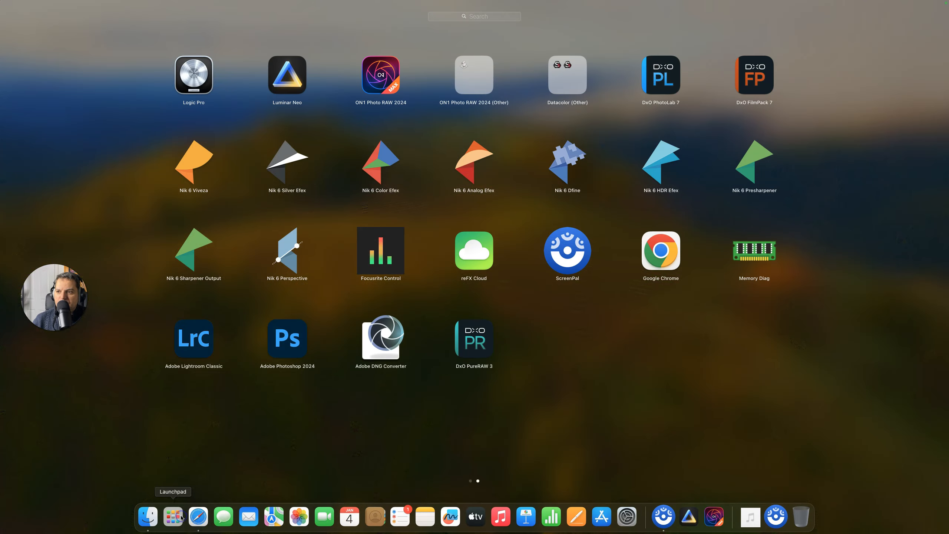
click(290, 359)
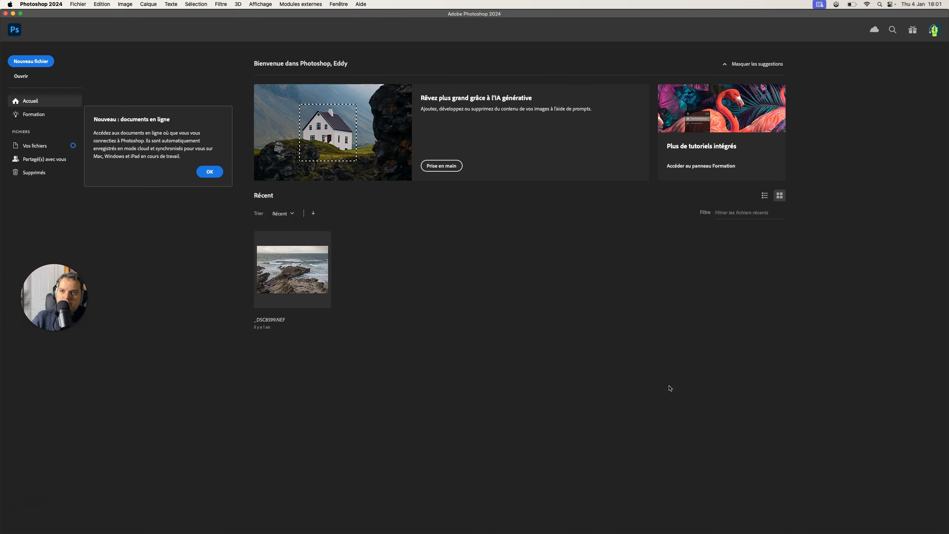
click(276, 270)
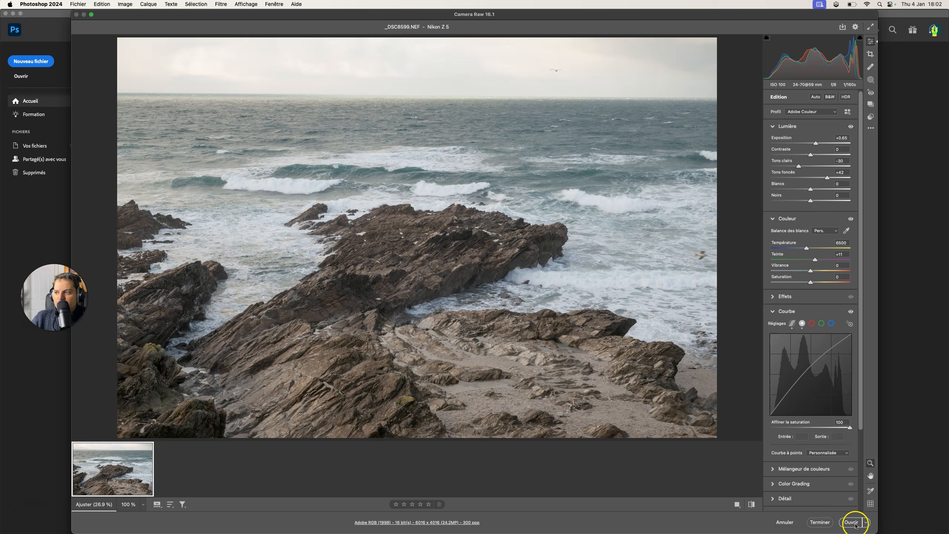
key(shift)
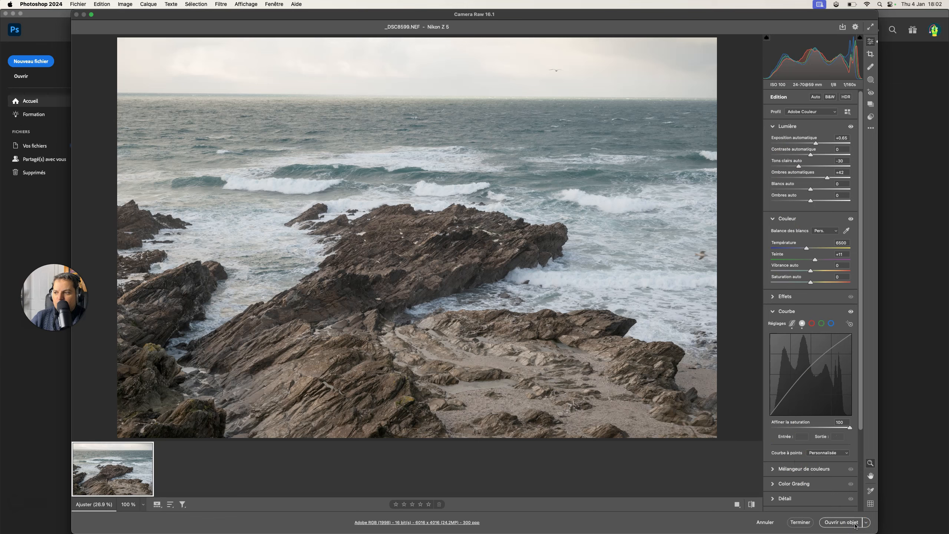
shift+click(855, 525)
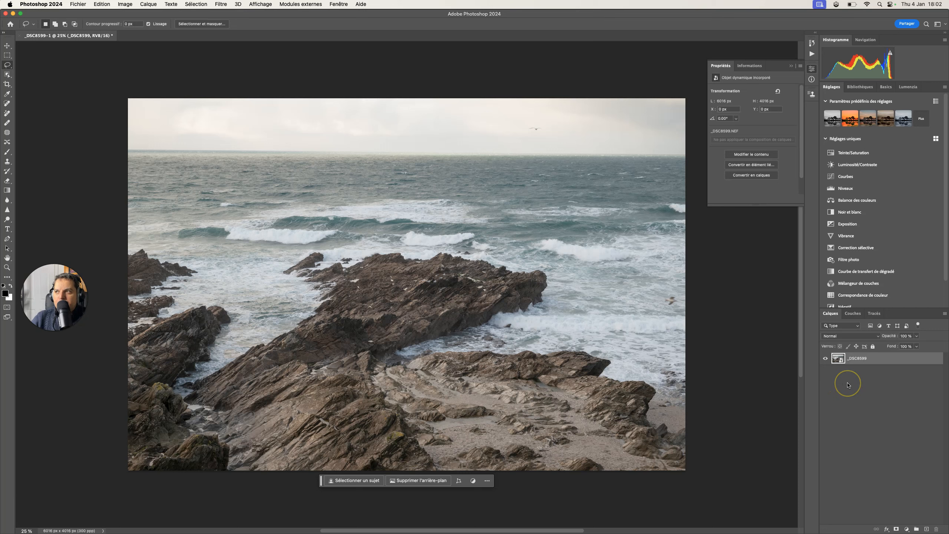
- Show the Lumenzia plugin, collapse the layer properties, and accept Optimize Photoshop in its welcome dialog
click(908, 87)
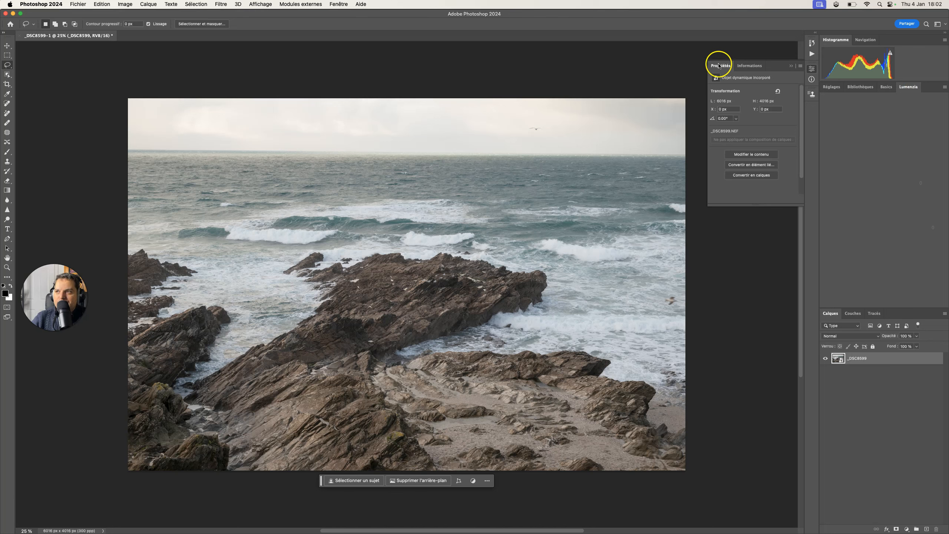
click(791, 67)
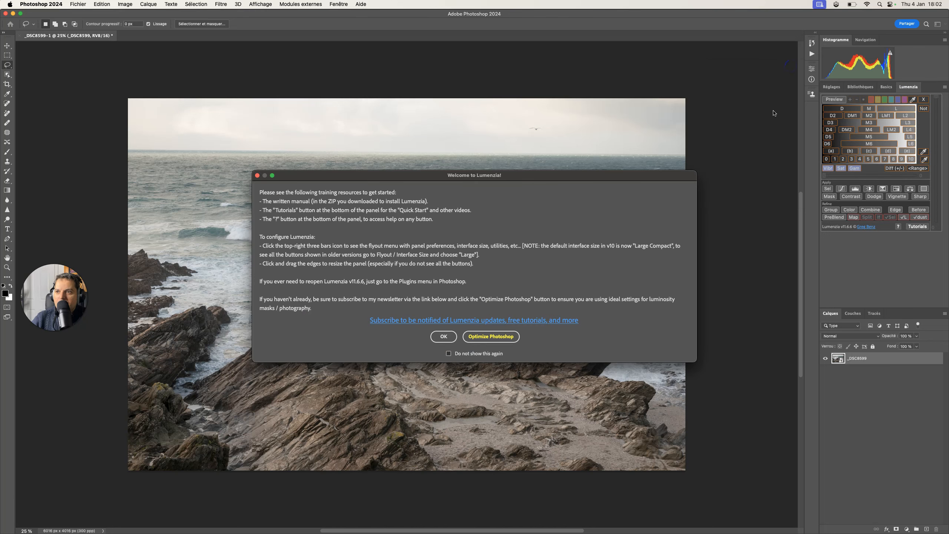
click(490, 336)
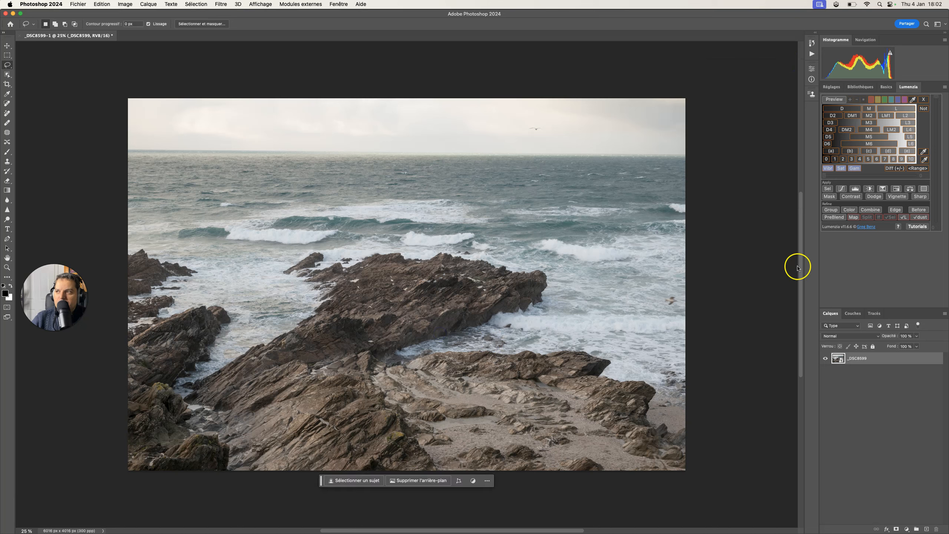
- Preview the darks luminosity masks D, D2, D3 and D4 on the seascape, and adjust the mask precision to 3
click(833, 107)
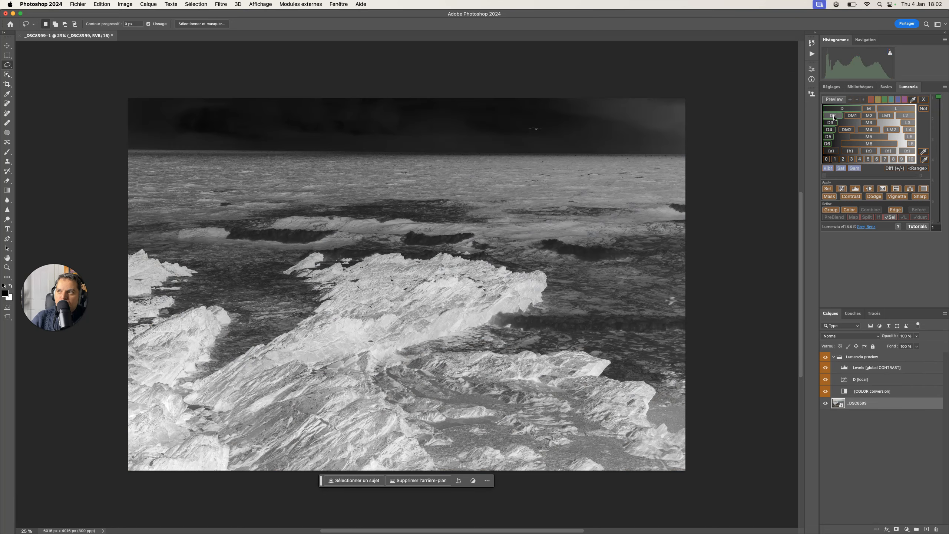
click(833, 117)
click(831, 123)
click(829, 130)
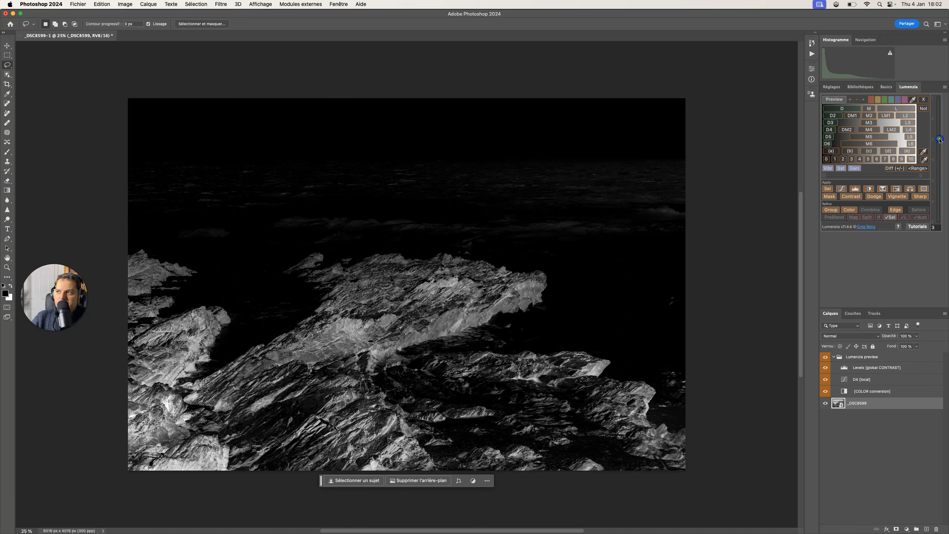
drag(940, 139, 940, 138)
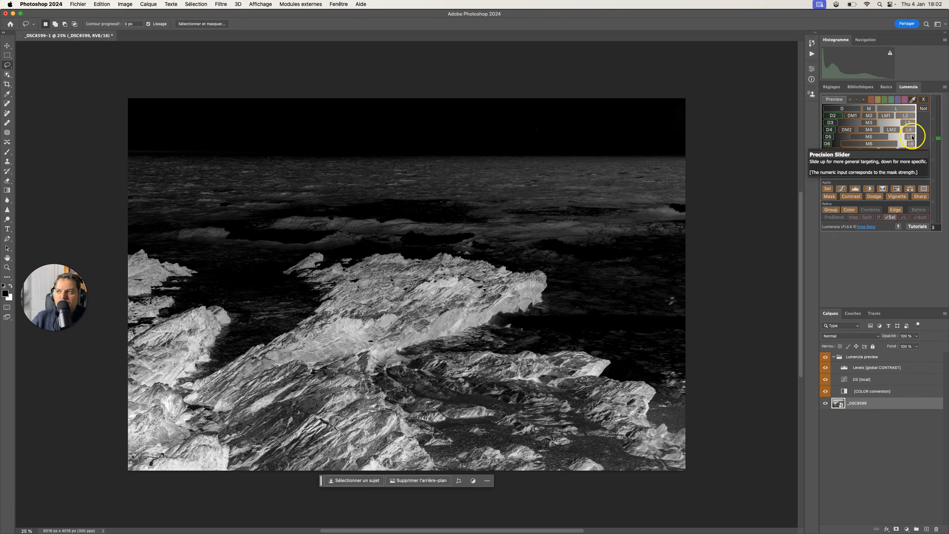
- Preview the midtones luminosity mask M3 and refine its precision to 4.25
click(868, 123)
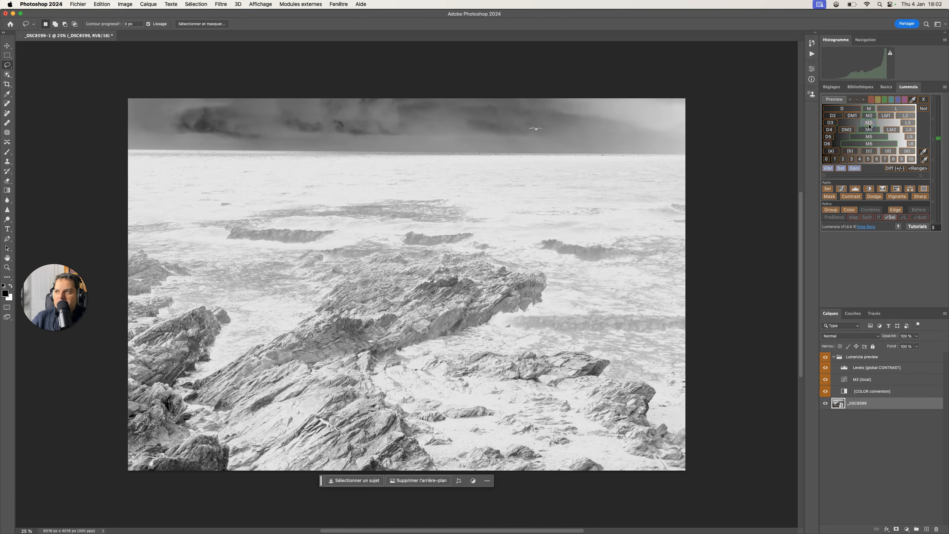
click(938, 140)
drag(939, 140, 939, 165)
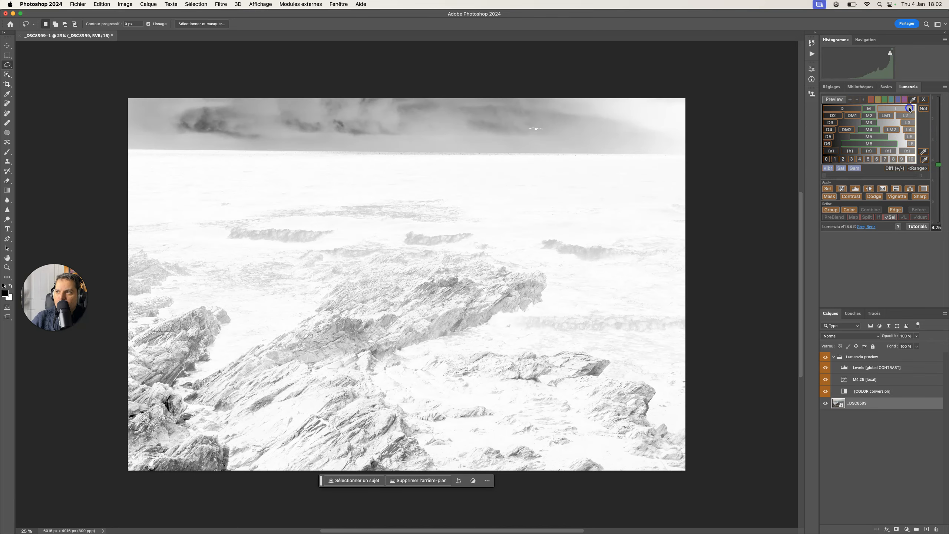
- Preview the lights luminosity masks L, L2, L4 and L3 on the seascape
click(910, 108)
click(909, 116)
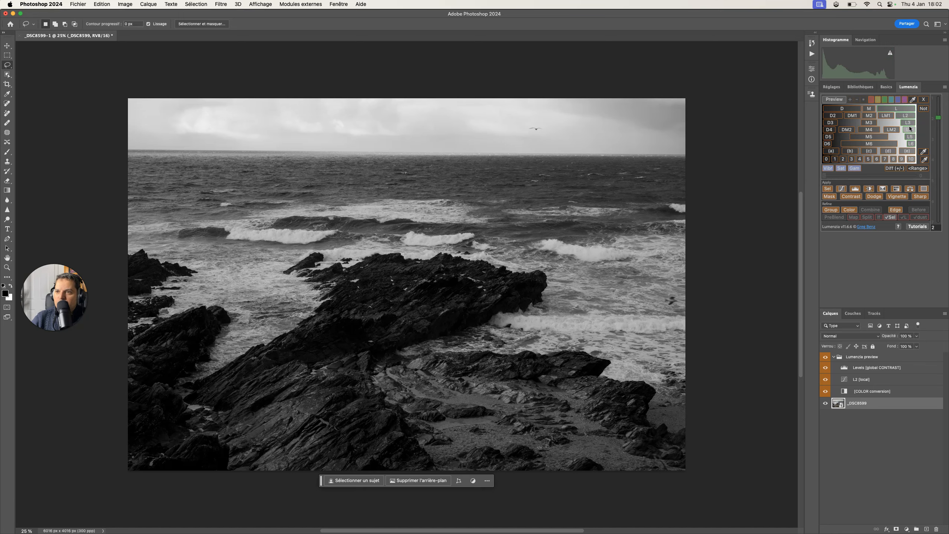
click(910, 129)
click(909, 122)
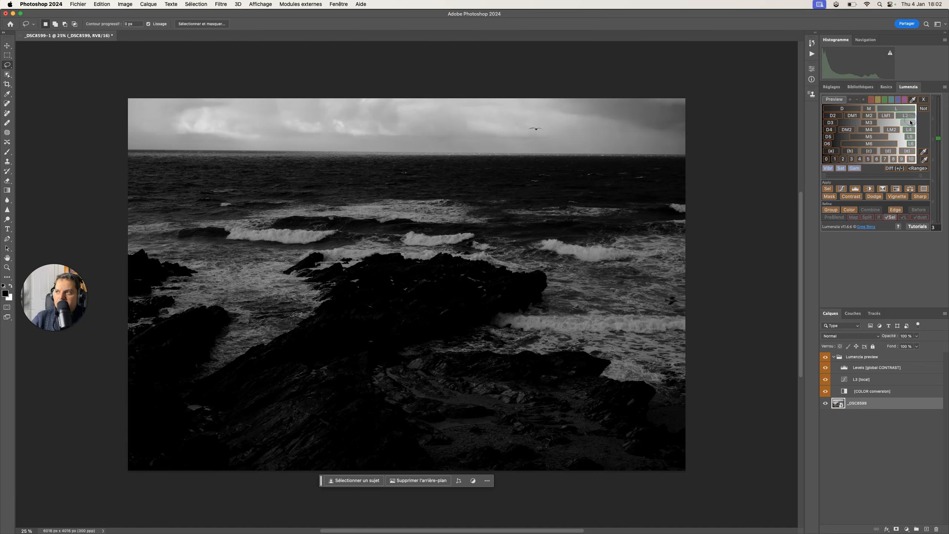
- Add a Curves adjustment layer masked by the L2 lights luminosity mask and open its curve properties
click(909, 117)
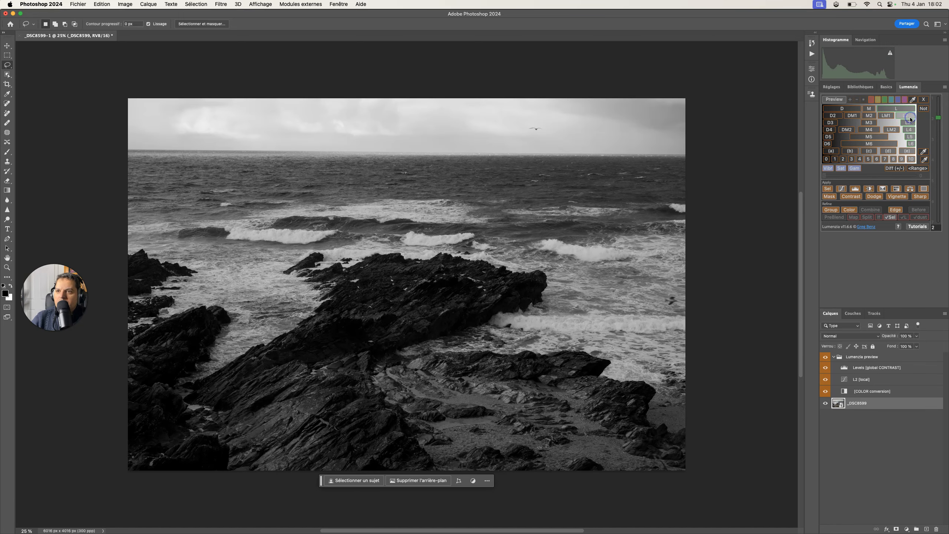
click(841, 189)
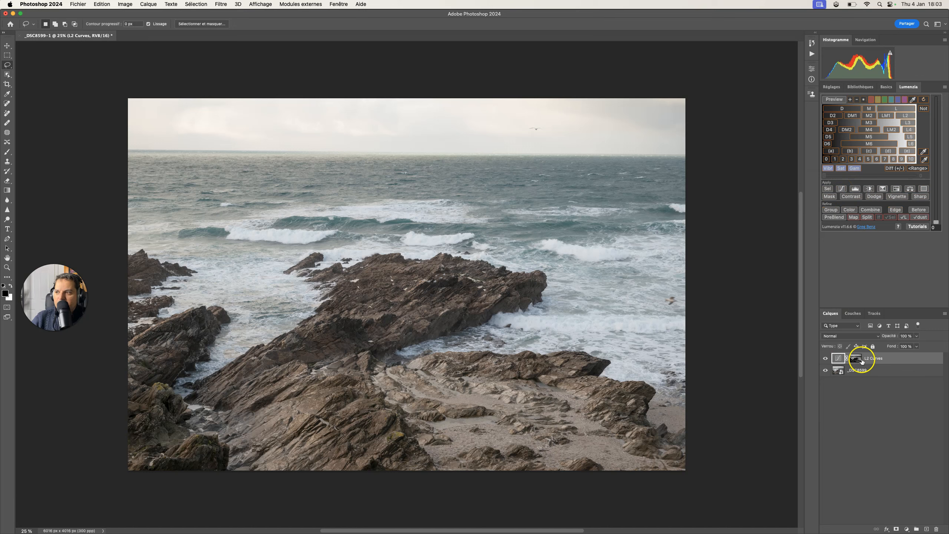
double_click(839, 359)
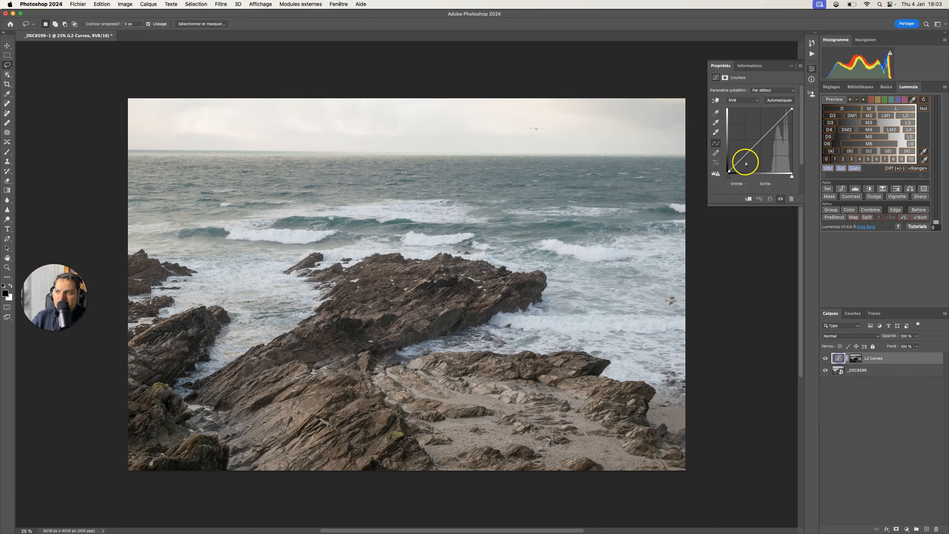
- Brighten the areas masked by L2 by raising the RGB curve above the diagonal at input 71
click(758, 141)
mouse_move(759, 141)
mouse_down()
mouse_move(761, 150)
mouse_move(746, 132)
mouse_move(747, 142)
mouse_up()
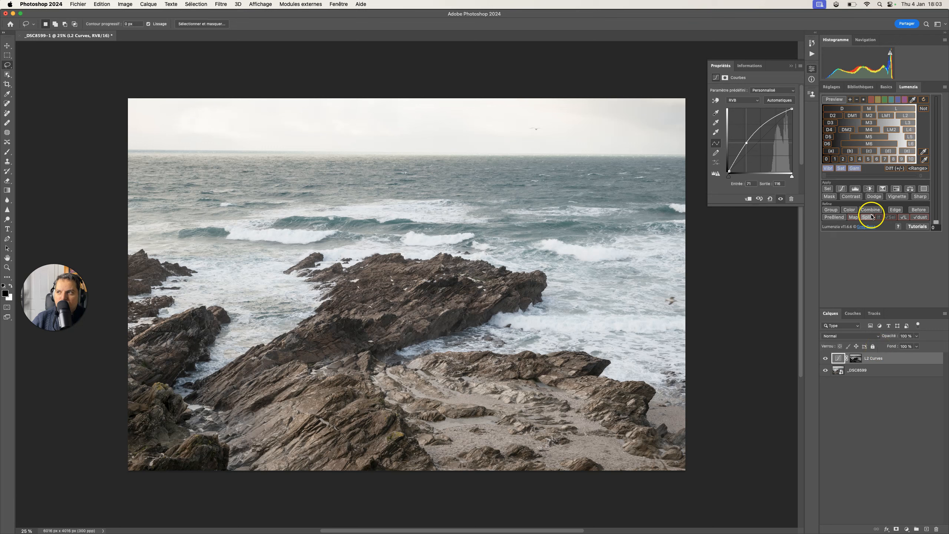
- Add a Levels adjustment layer masked by the D3 darks luminosity mask, with midtones at 0.79 and input white point at 201
click(832, 122)
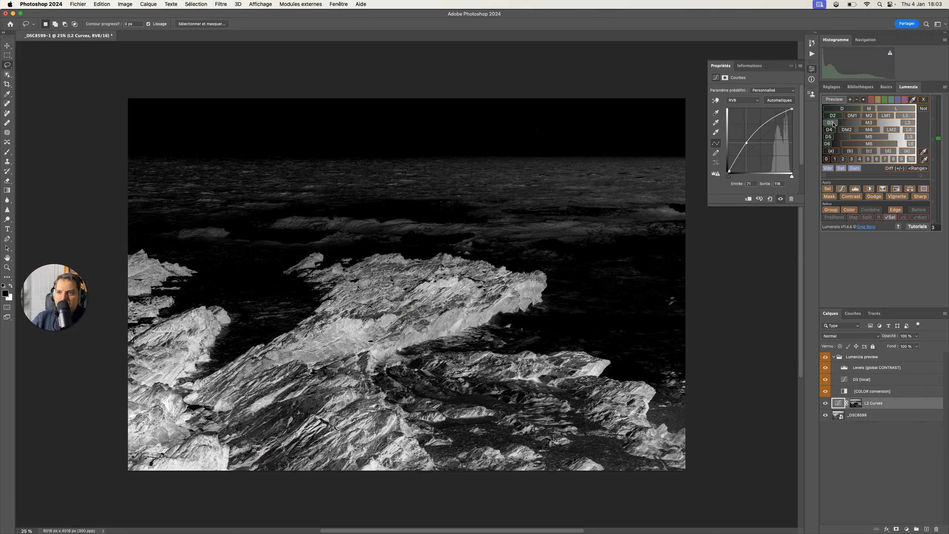
click(856, 190)
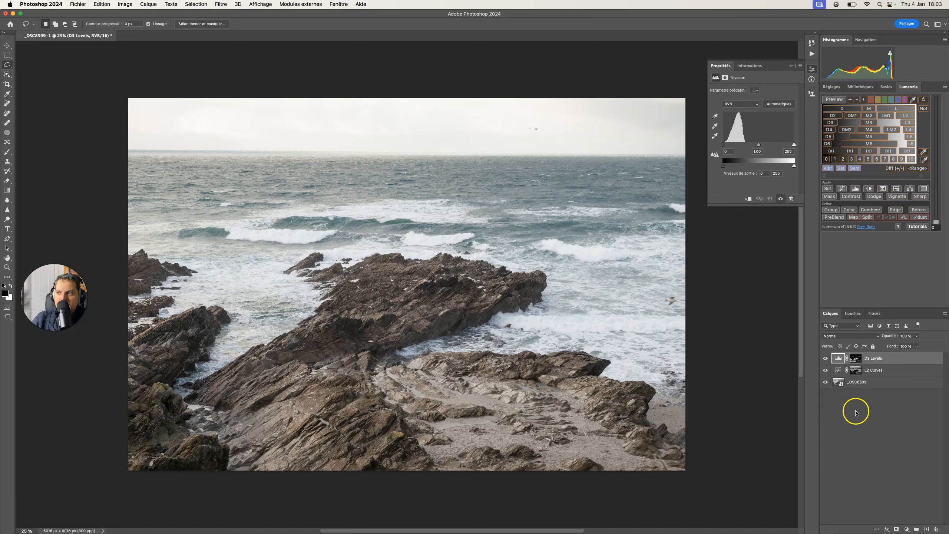
click(759, 144)
drag(759, 145, 758, 146)
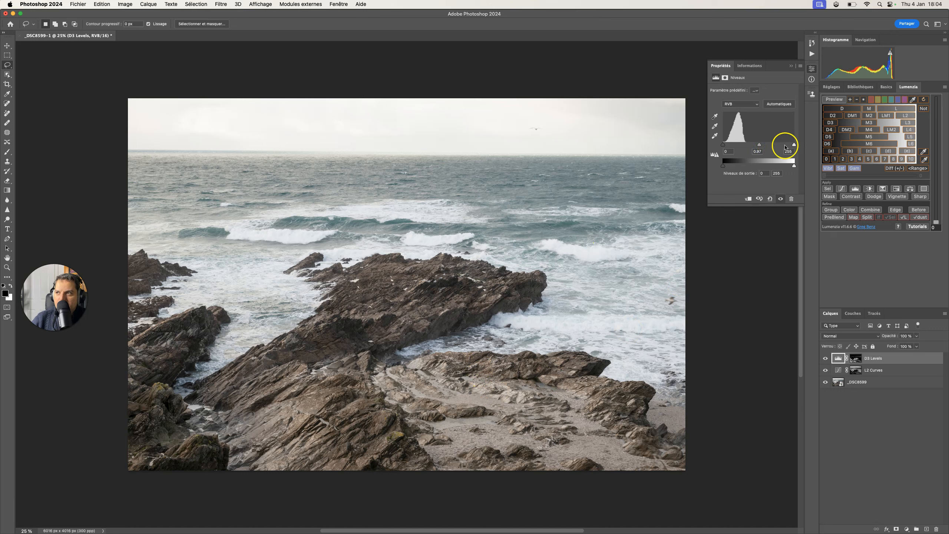
drag(793, 146, 744, 146)
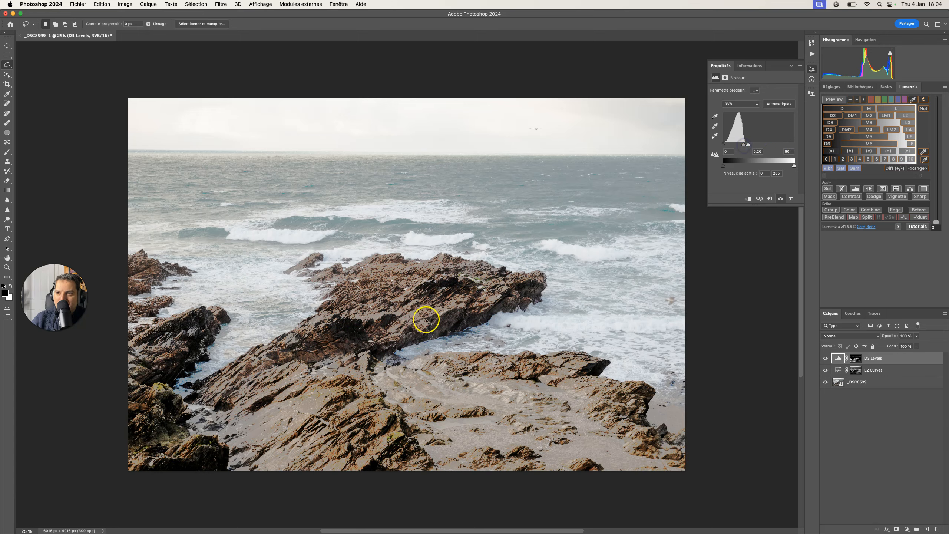
mouse_move(749, 145)
mouse_down()
mouse_move(779, 145)
mouse_move(756, 144)
mouse_up()
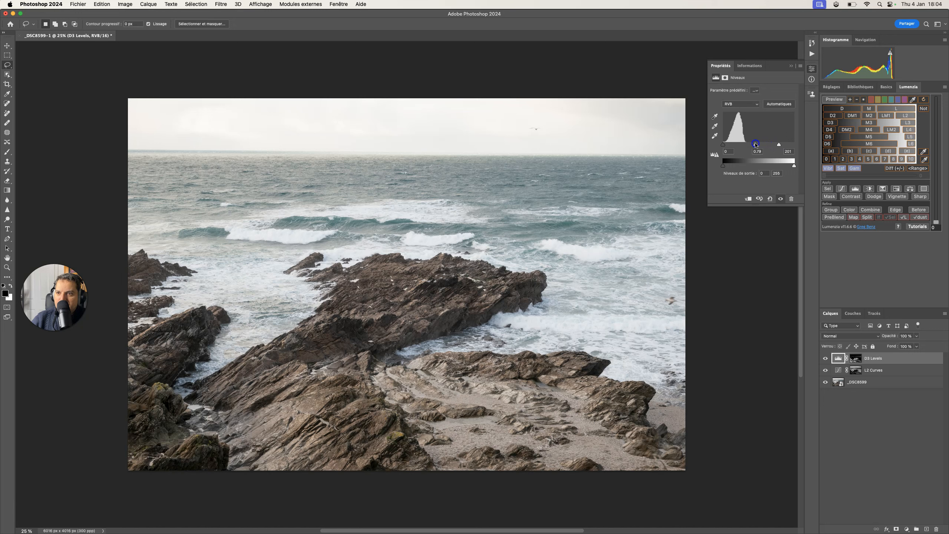
- Compare the seascape with and without the D3 Levels layer, leave the layer visible and collapse its properties
click(825, 358)
click(826, 358)
click(825, 359)
click(825, 359)
click(795, 68)
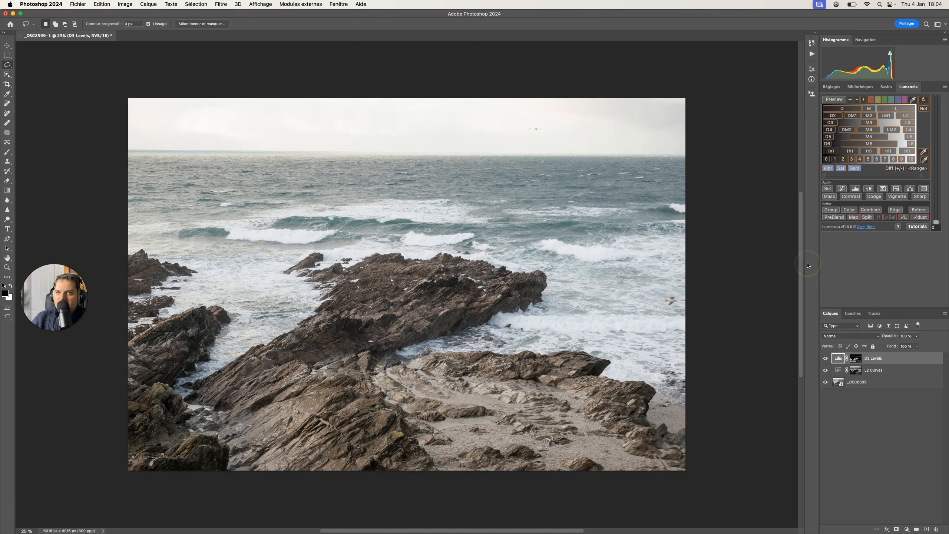